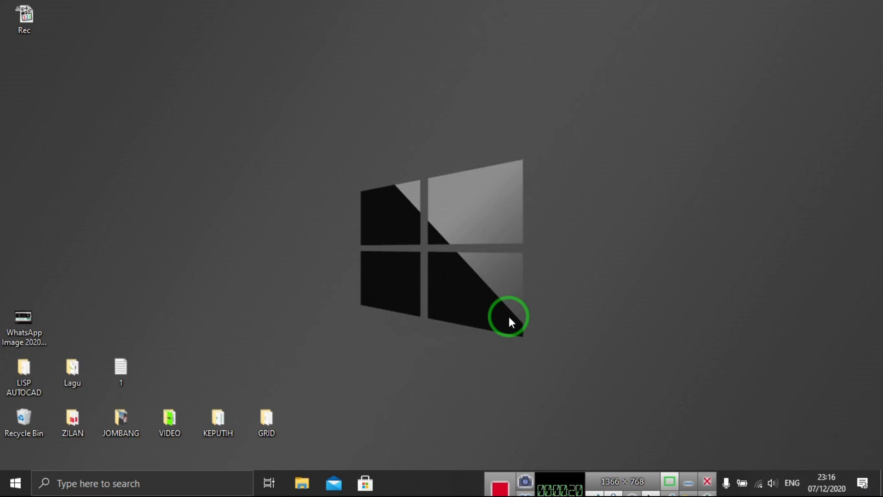
# Refresh the desktop several times from its shortcut menu.
pyautogui.rightClick(508, 317)
pyautogui.click(584, 178)
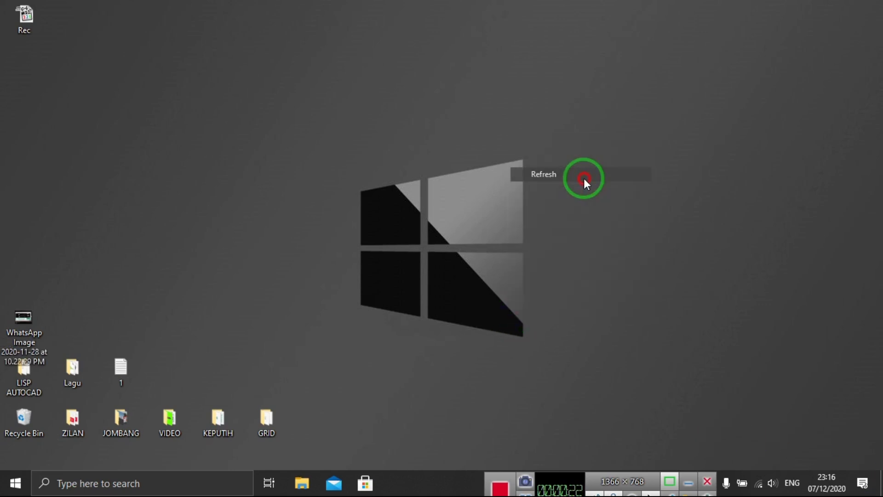
pyautogui.rightClick(520, 137)
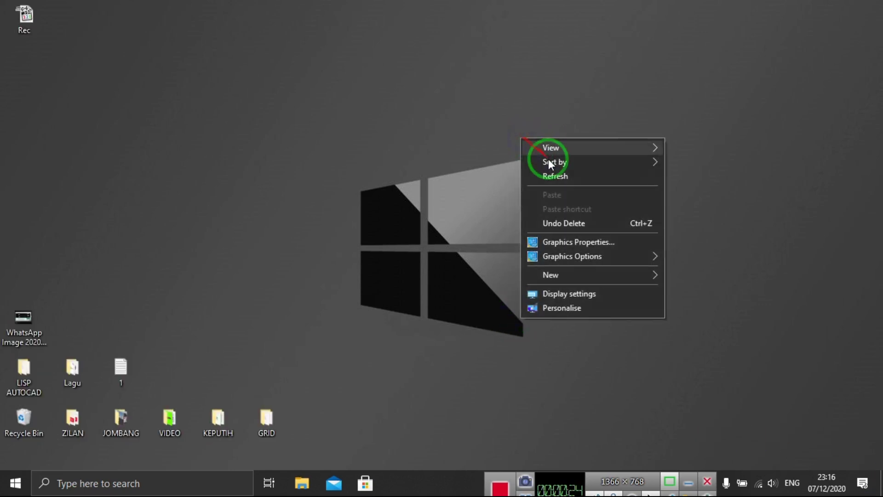
pyautogui.click(550, 174)
pyautogui.rightClick(442, 160)
pyautogui.click(486, 193)
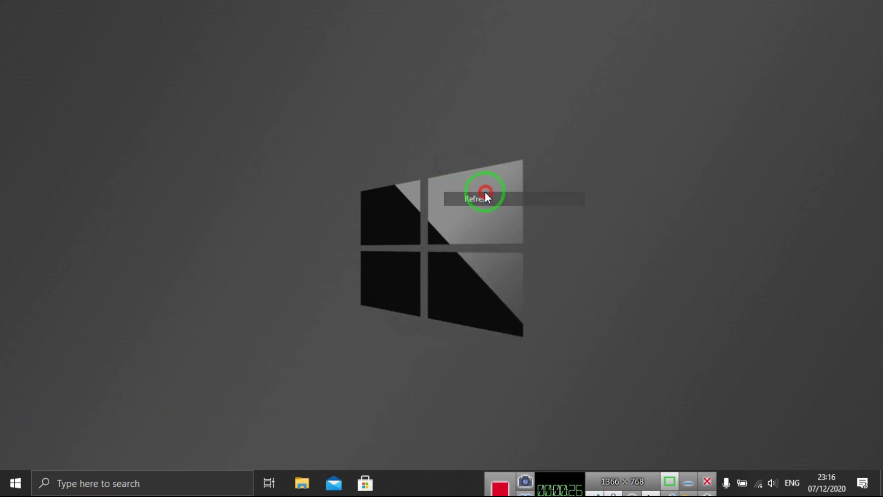
pyautogui.rightClick(464, 163)
pyautogui.click(492, 202)
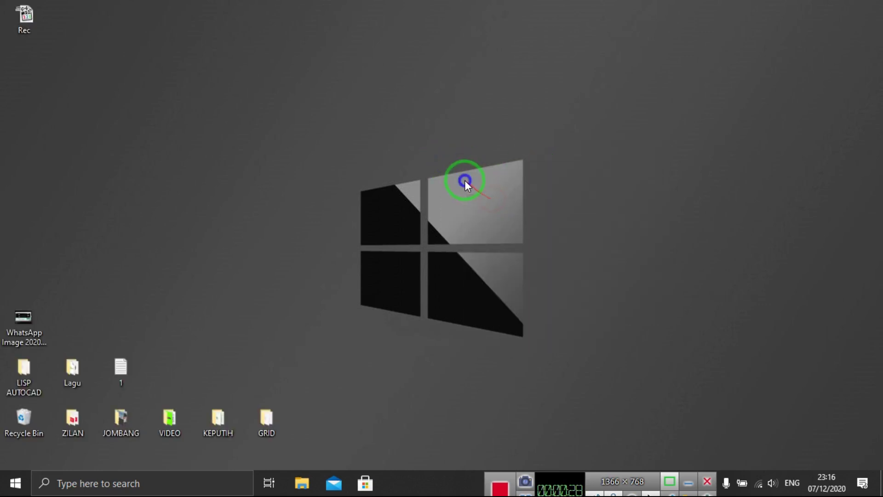
pyautogui.rightClick(465, 180)
pyautogui.click(494, 216)
pyautogui.rightClick(471, 201)
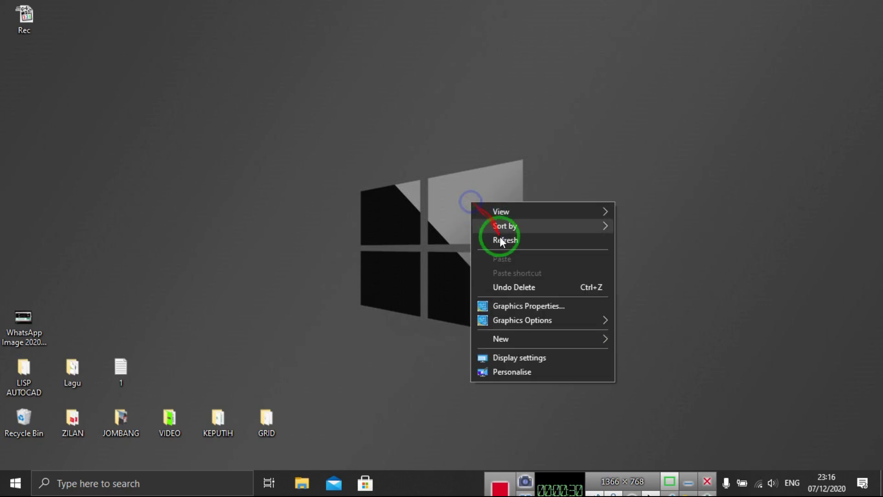
pyautogui.click(499, 236)
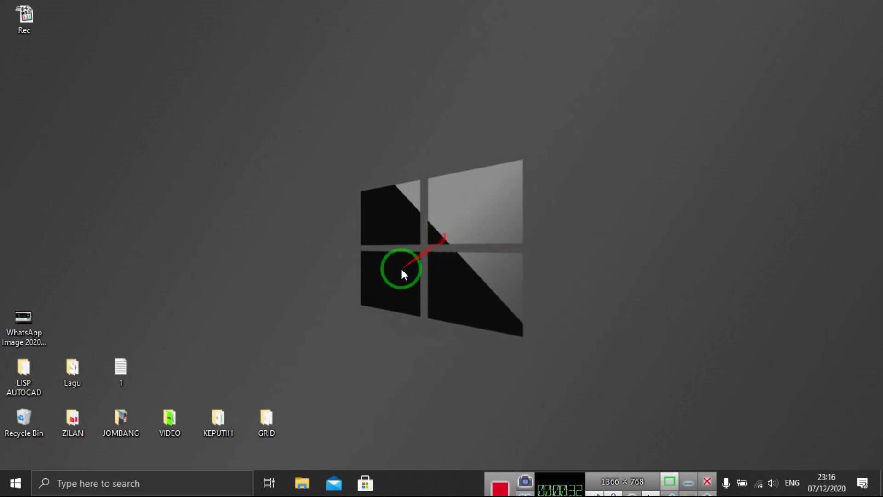
# Launch AutoCAD 2007 with blank Drawing1, minimise it, and start Excel.
pyautogui.click(6, 491)
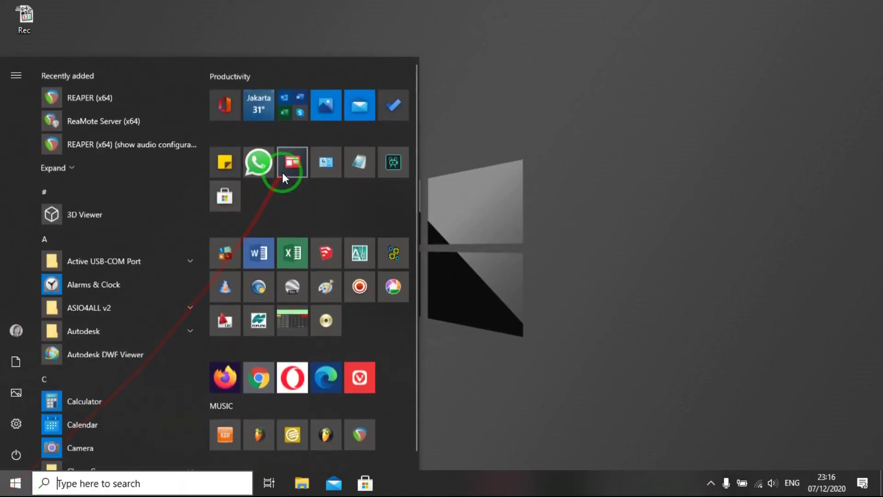
pyautogui.click(360, 251)
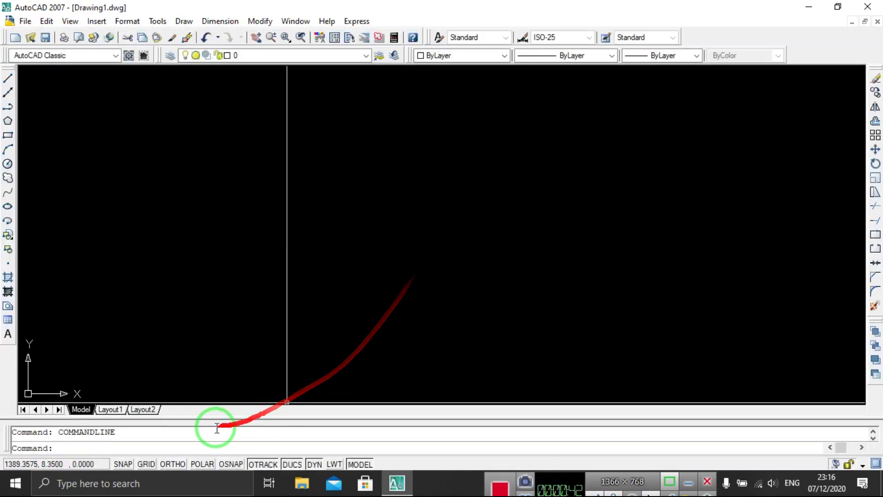
pyautogui.click(809, 7)
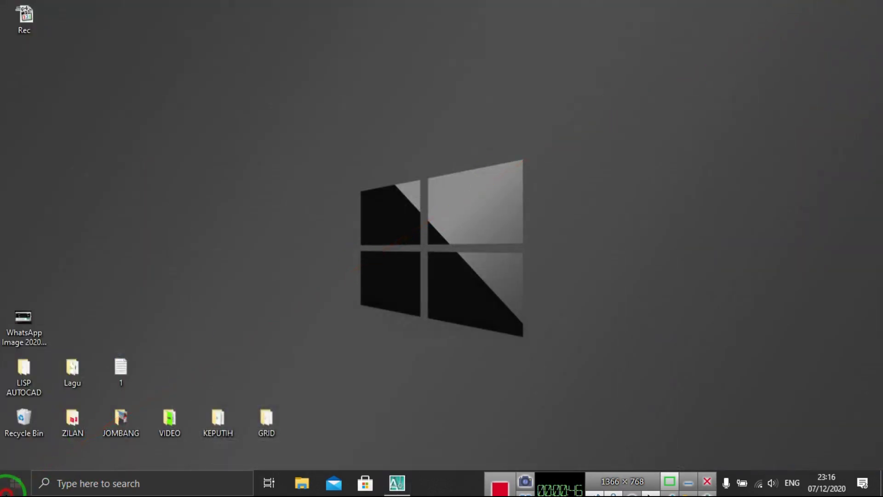
pyautogui.click(15, 483)
pyautogui.click(286, 257)
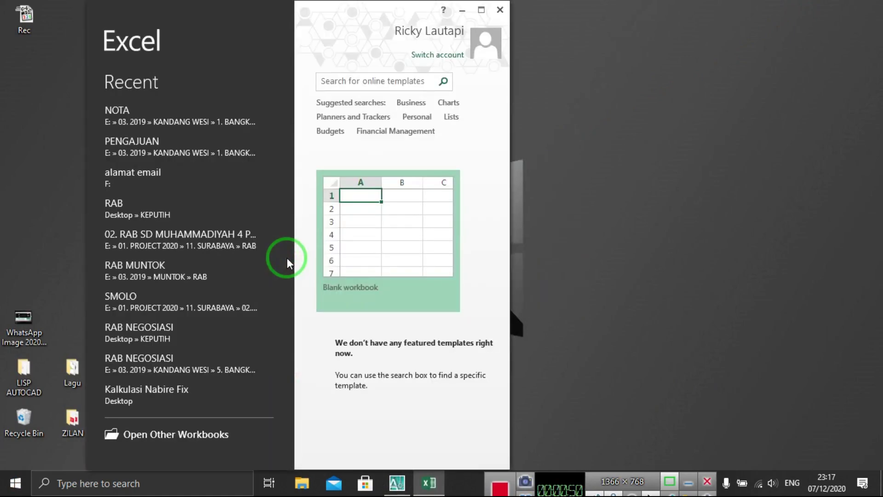
# Create a maximised blank workbook with headers DESKRIPSI, JARAK and ELEVASI in E7:G7.
pyautogui.click(350, 225)
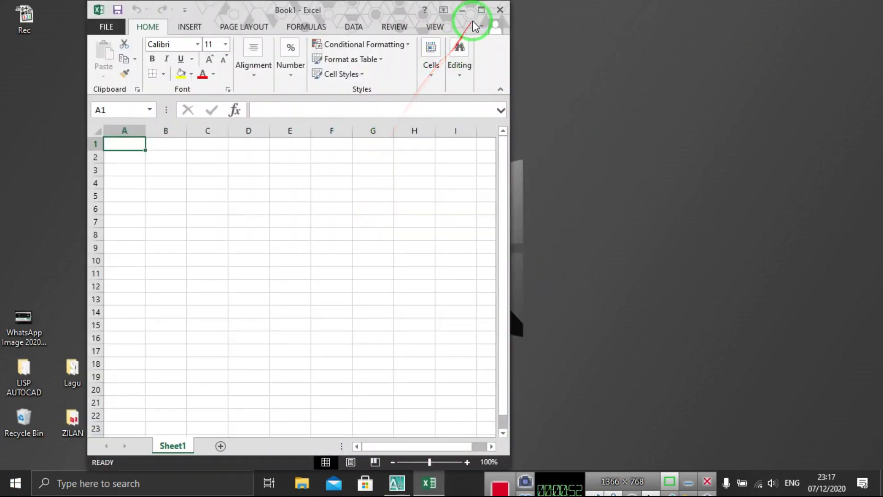
pyautogui.click(477, 18)
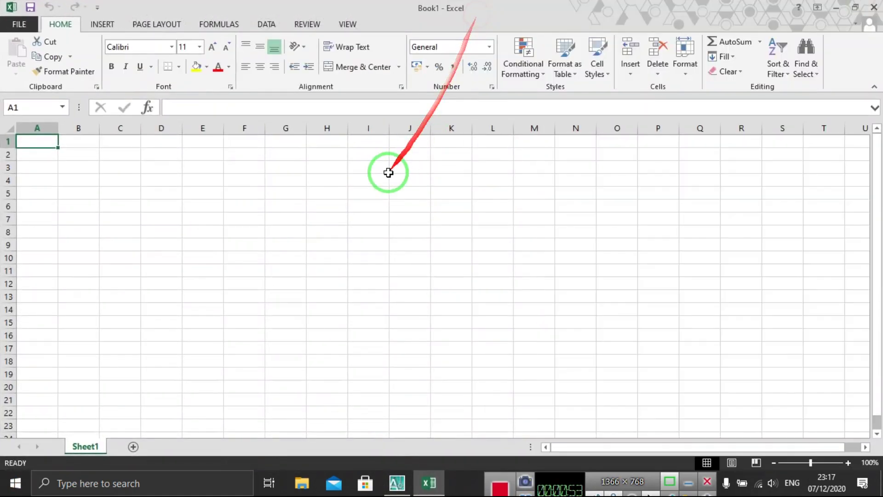
pyautogui.click(184, 217)
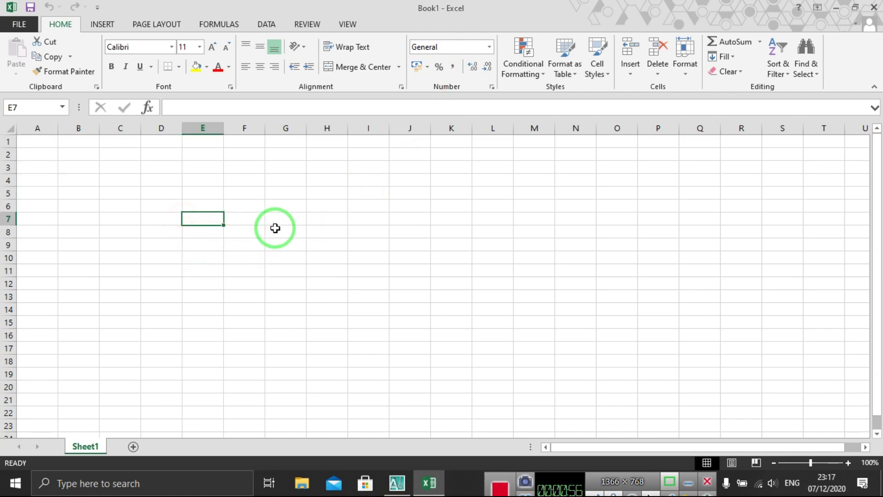
pyautogui.write('D')
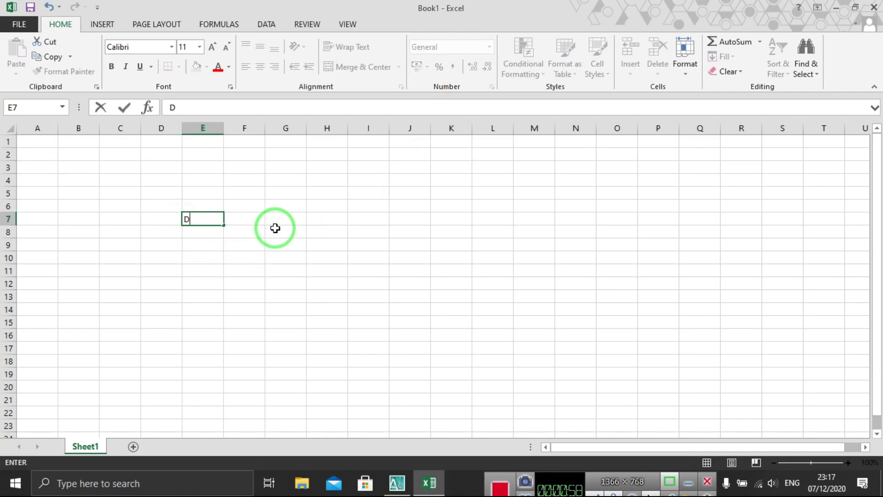
pyautogui.write('ESKRIPSI')
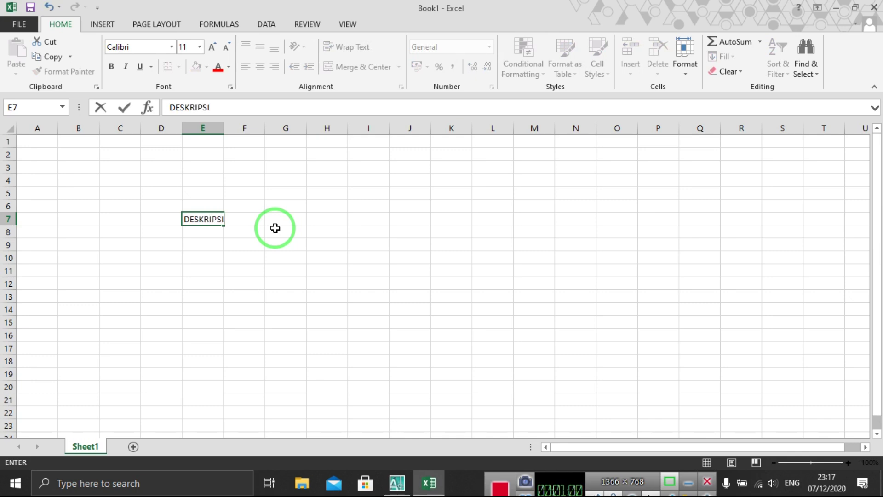
pyautogui.press('Tab')
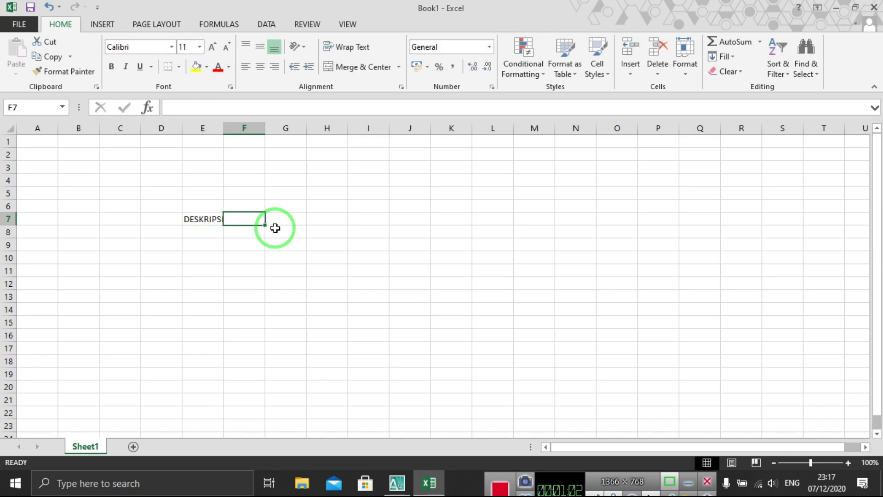
pyautogui.write('JARAK')
pyautogui.press('Tab')
pyautogui.write('EL')
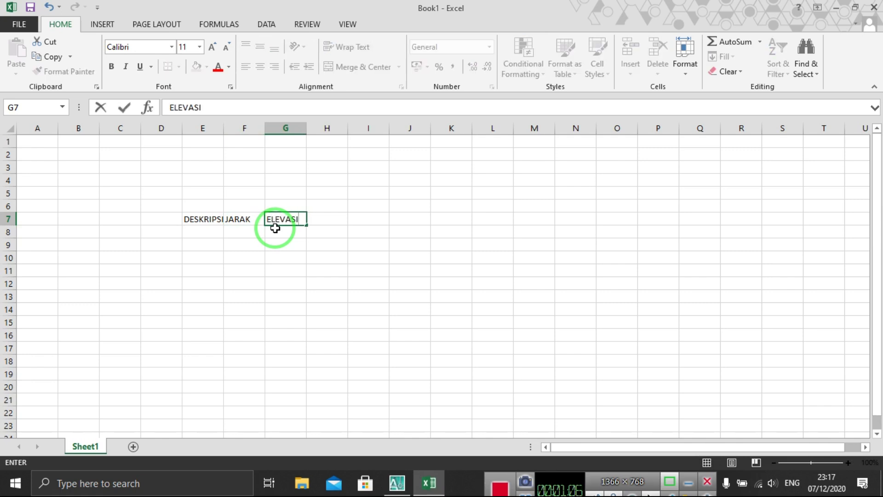
pyautogui.press('Tab')
# Cancel a NO entry in D7 and select columns E to G.
pyautogui.click(163, 223)
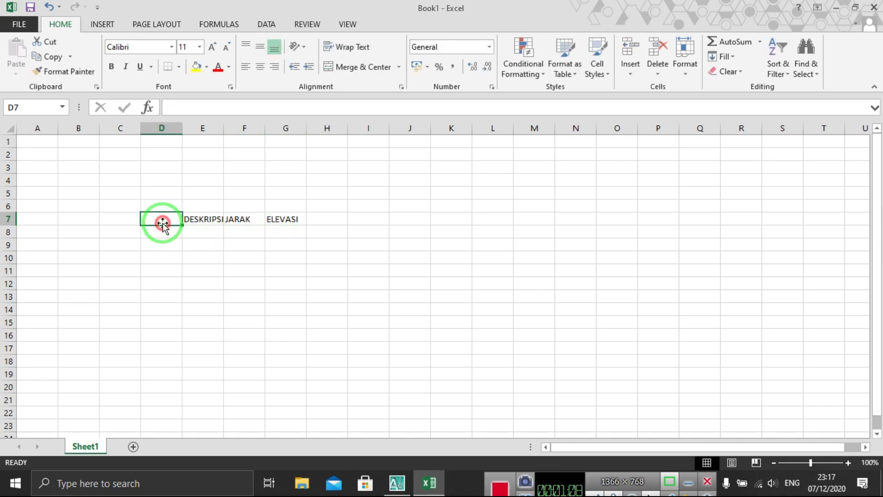
pyautogui.write('NO')
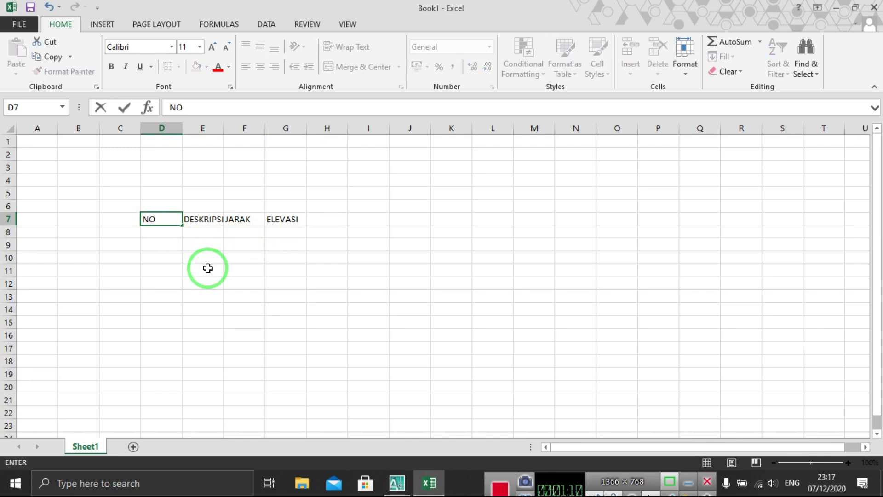
pyautogui.press('Escape')
pyautogui.moveTo(205, 130); pyautogui.dragTo(327, 138)
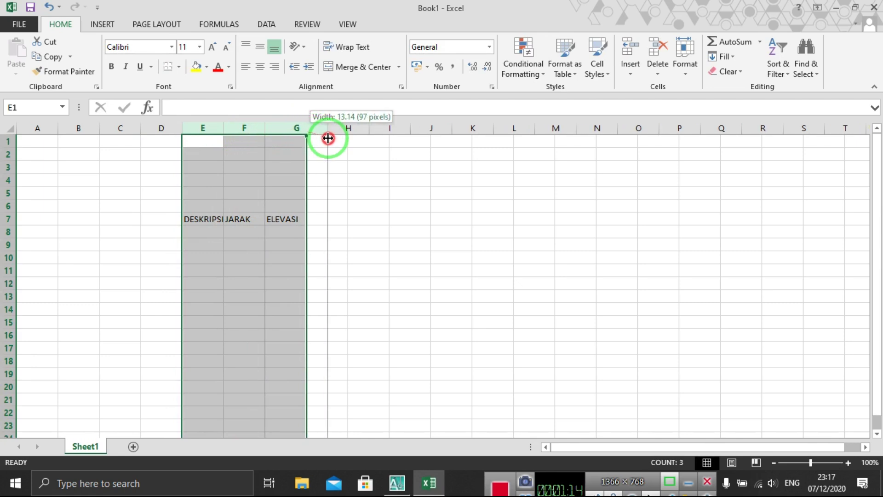
# Widen columns E:G to 97 px and list labels A to F in E8:E13.
pyautogui.click(395, 217)
pyautogui.click(216, 234)
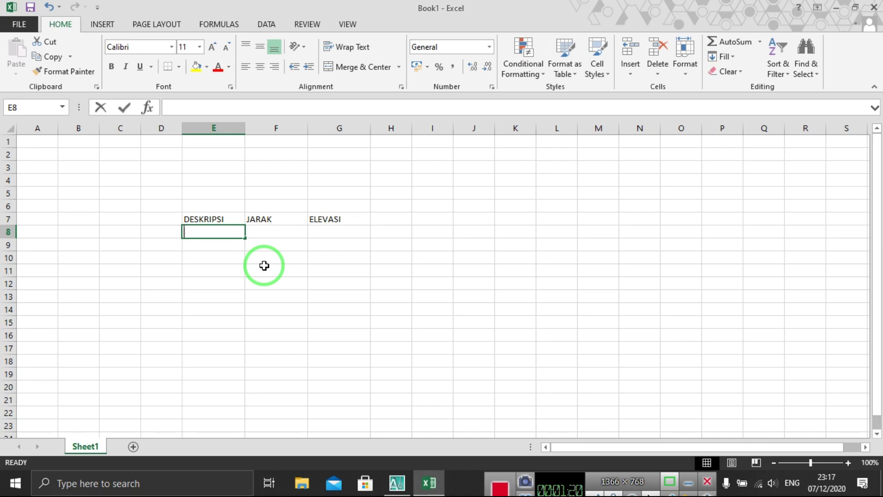
pyautogui.write('A')
pyautogui.press('Return')
pyautogui.write('B')
pyautogui.press('Return')
pyautogui.write('C')
pyautogui.press('Return')
pyautogui.write('D')
pyautogui.press('Return')
pyautogui.write('E')
pyautogui.press('Return')
pyautogui.write('F')
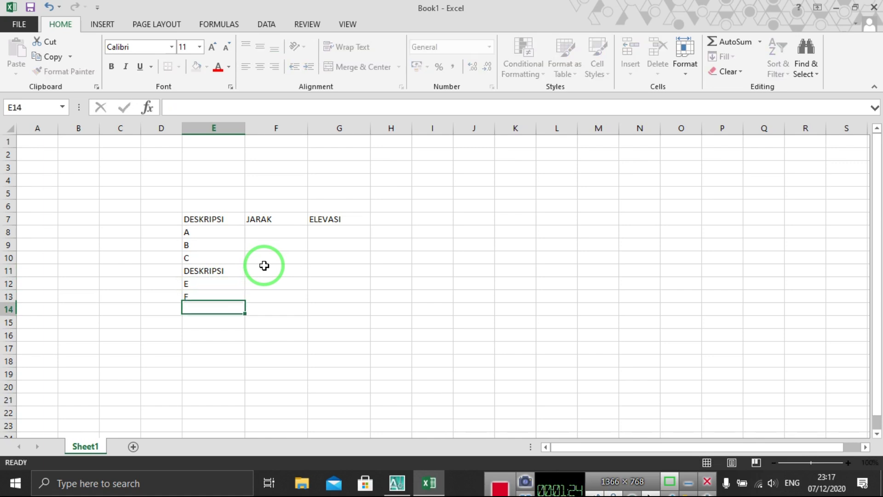
pyautogui.press('Up')
pyautogui.press('Up')
pyautogui.press('Up')
pyautogui.write('D')
pyautogui.press('Delete')
pyautogui.press('Return')
pyautogui.press('Down')
pyautogui.press('Down')
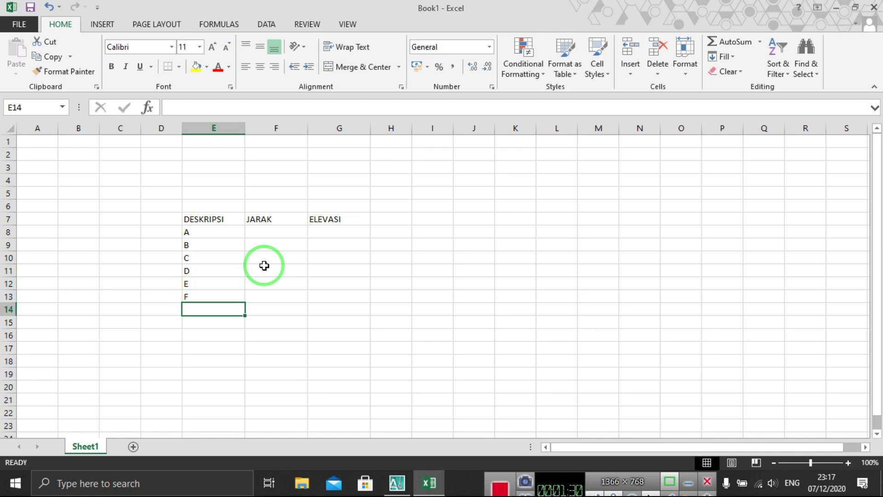
# Add CL and points 1 to 6 below in E14:E20.
pyautogui.write('CL')
pyautogui.press('Return')
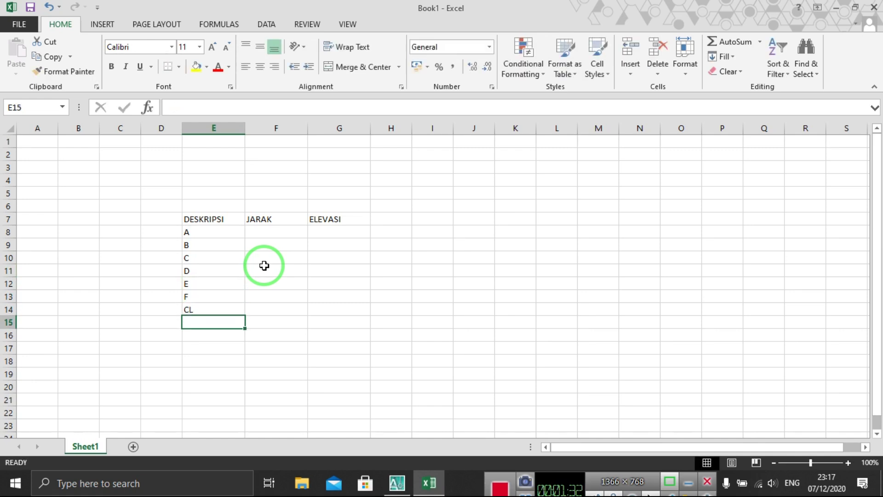
pyautogui.write('1 2 3 4 5')
pyautogui.press('Return')
pyautogui.write('6')
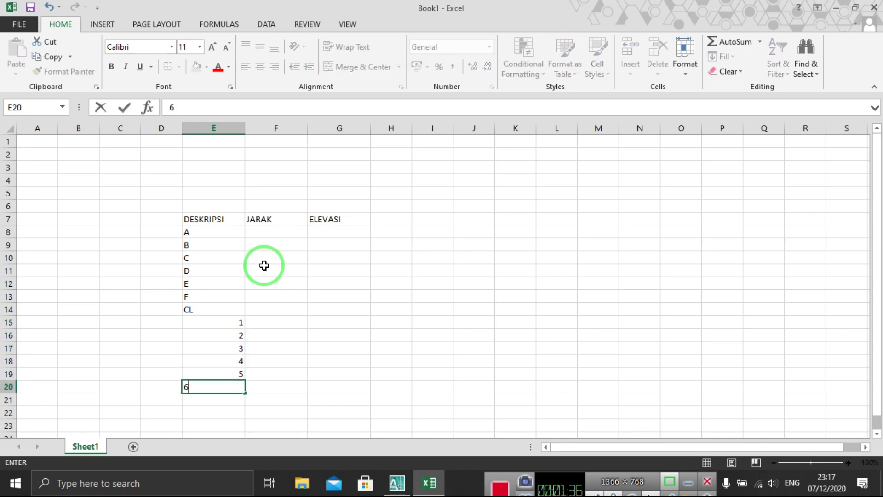
pyautogui.press('Return')
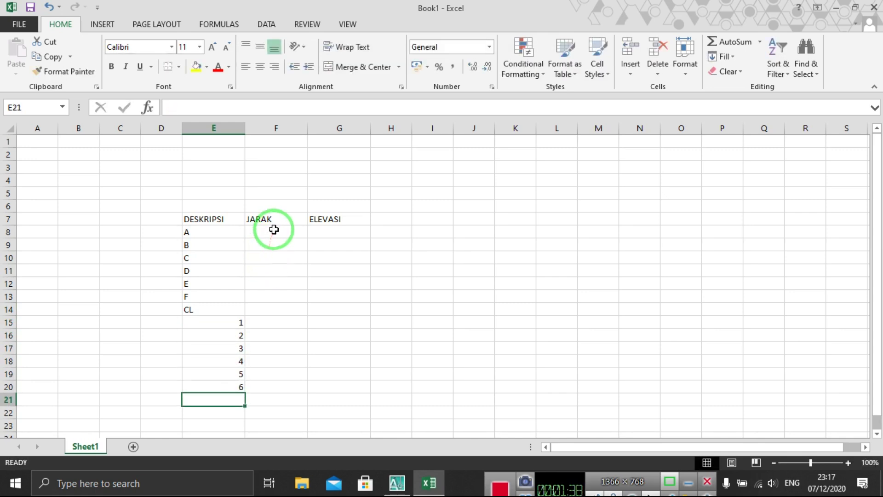
# Enter distances 0, 10 and 20 in F8:F10 under JARAK.
pyautogui.click(274, 229)
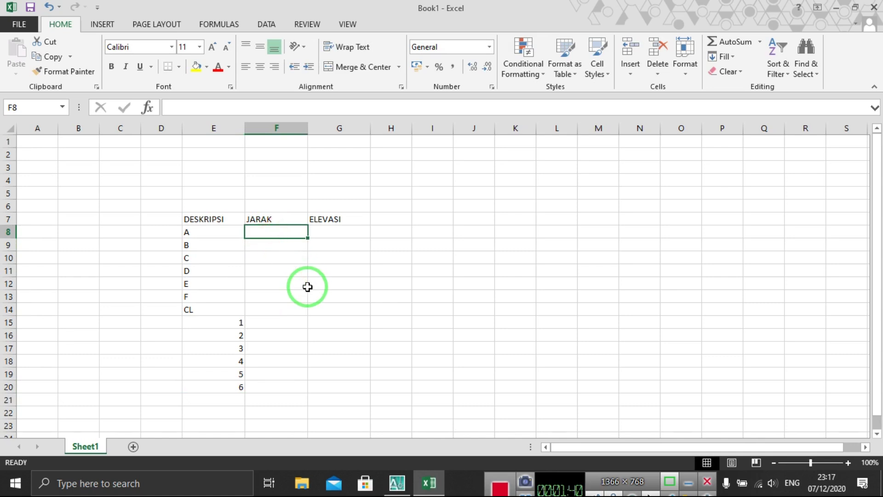
pyautogui.press('Left')
pyautogui.press('Left')
pyautogui.press('Right')
pyautogui.press('Right')
pyautogui.write('0')
pyautogui.press('Return')
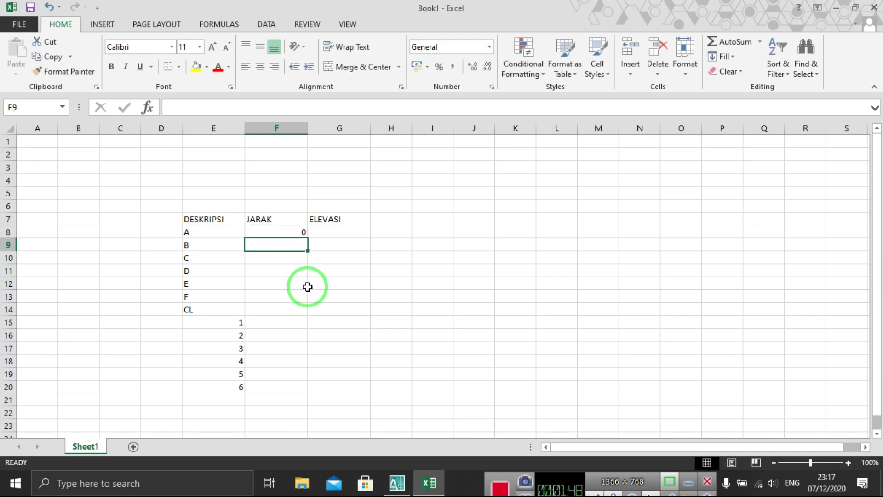
pyautogui.write('10')
pyautogui.press('Return')
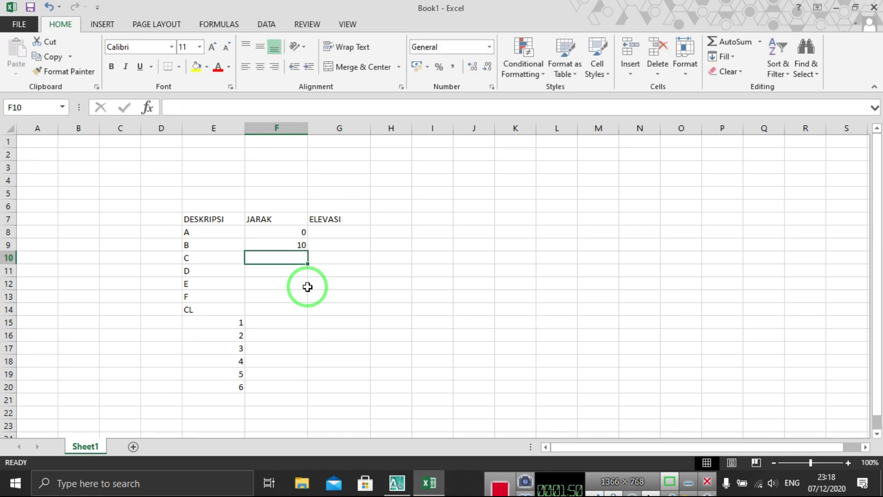
pyautogui.write('20')
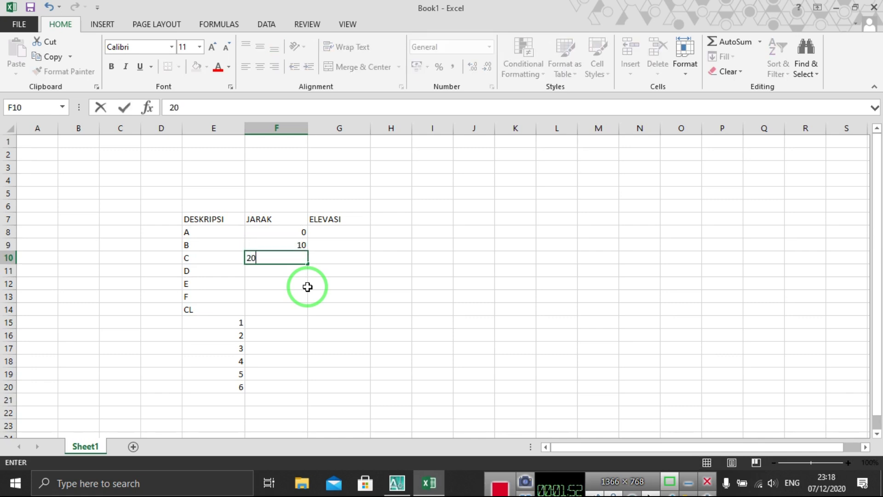
pyautogui.press('Return')
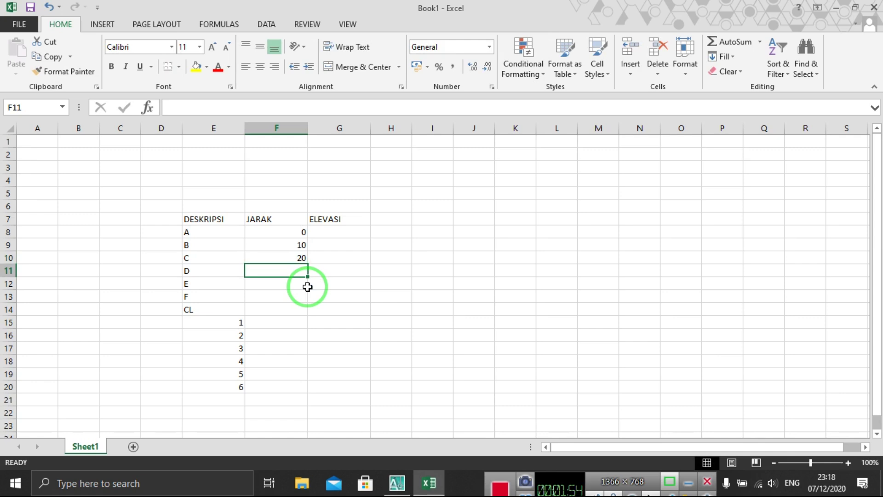
# Put =F10+10 in F11 and fill it down to F20.
pyautogui.write('=')
pyautogui.click(294, 259)
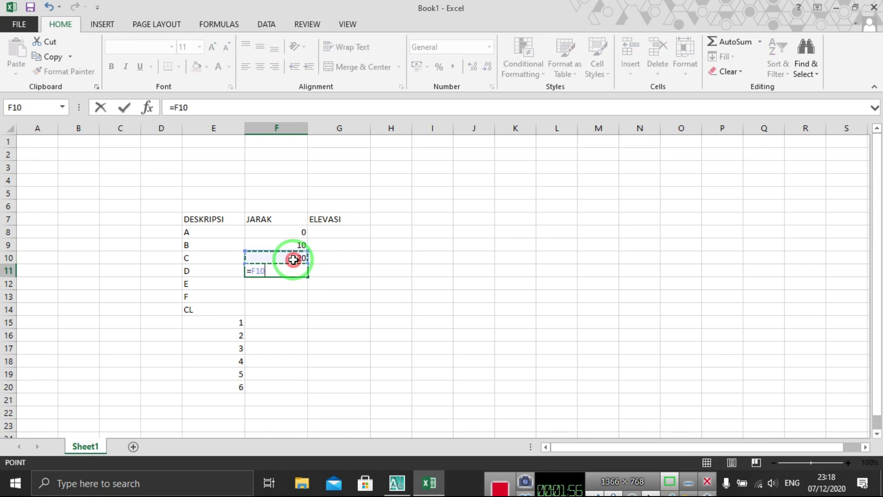
pyautogui.write('+1')
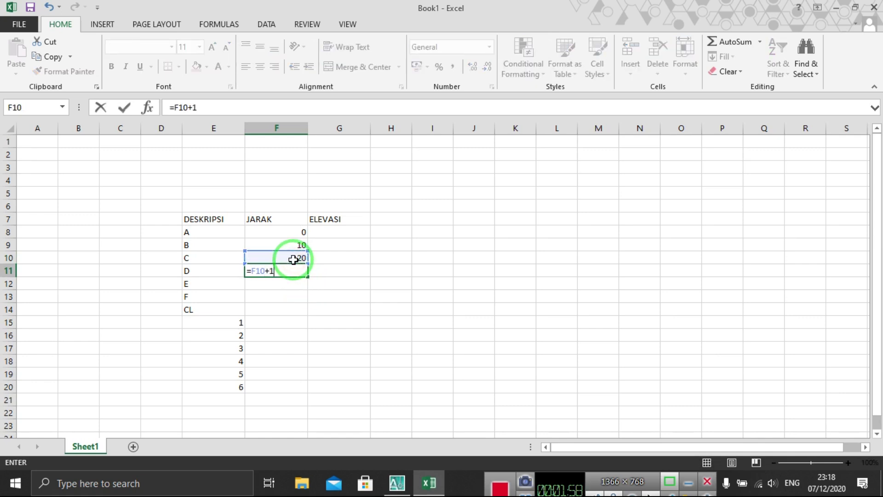
pyautogui.write('0')
pyautogui.press('Return')
pyautogui.click(321, 269)
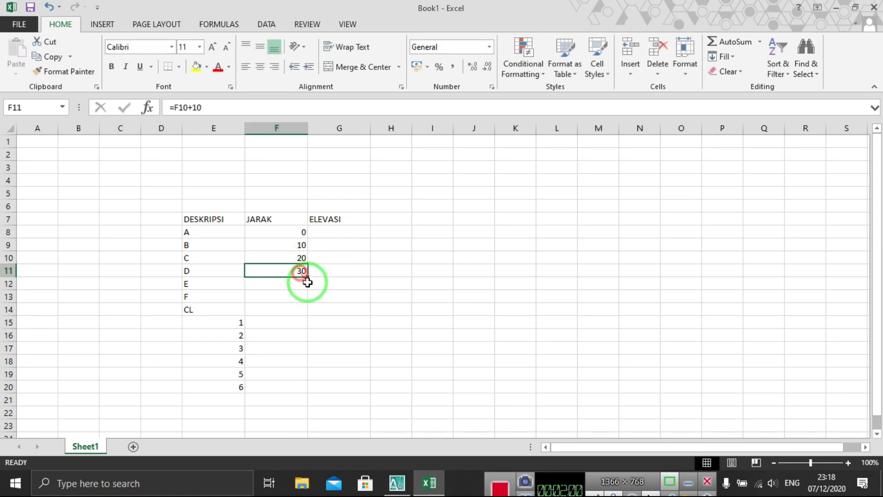
pyautogui.moveTo(307, 278); pyautogui.dragTo(300, 392)
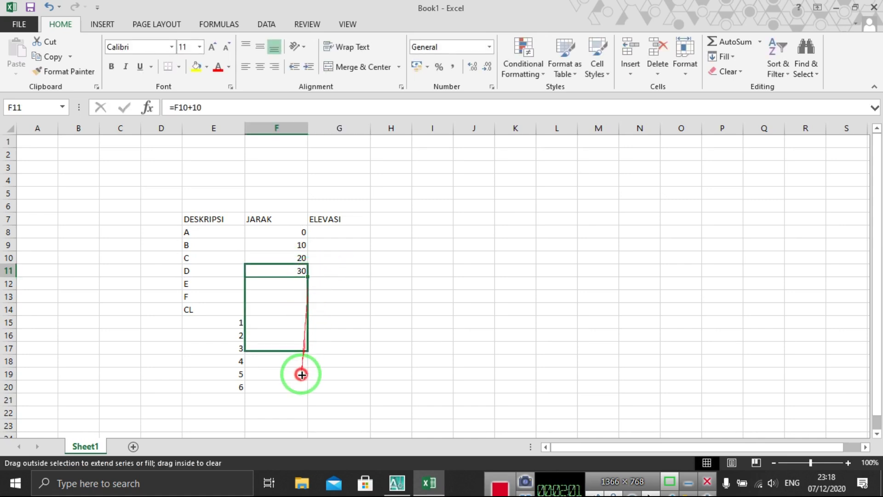
pyautogui.click(380, 313)
pyautogui.click(346, 233)
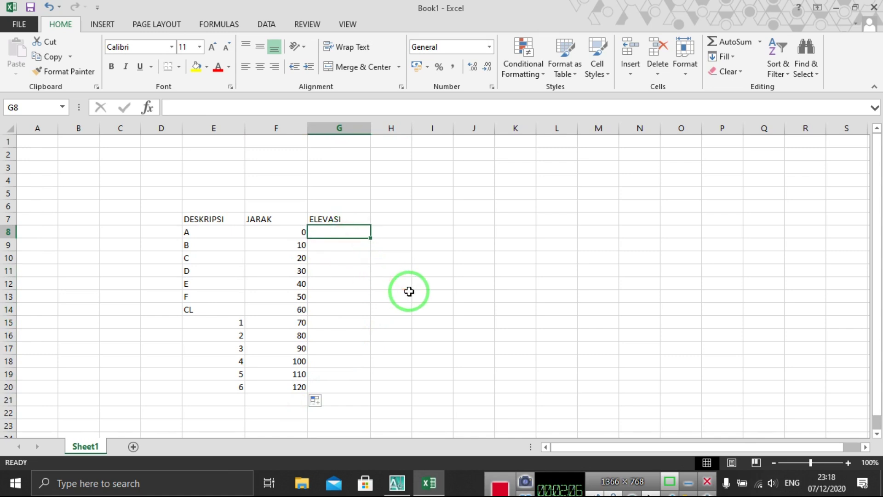
# Enter elevations 1.34, 1.56, 2.4, 2.5, 3, 3.5, 4, 4.3 and 2.75 in G8:G16.
pyautogui.write('1.34')
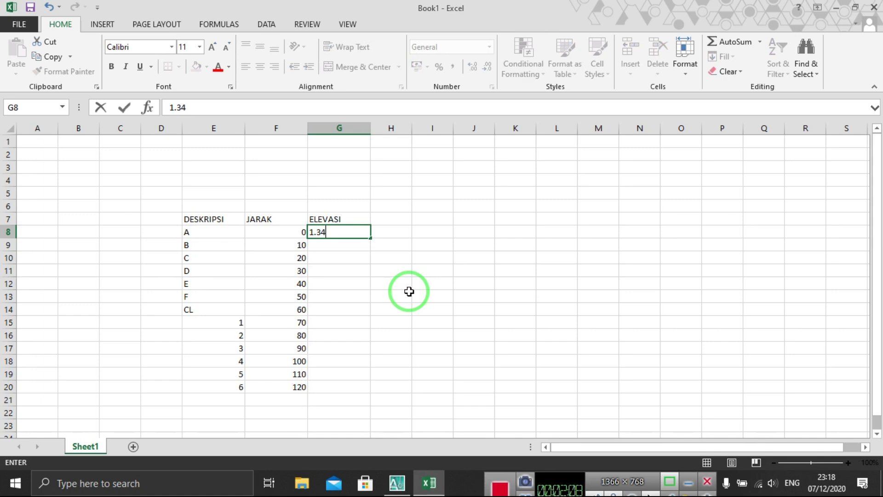
pyautogui.press('Return')
pyautogui.write('1')
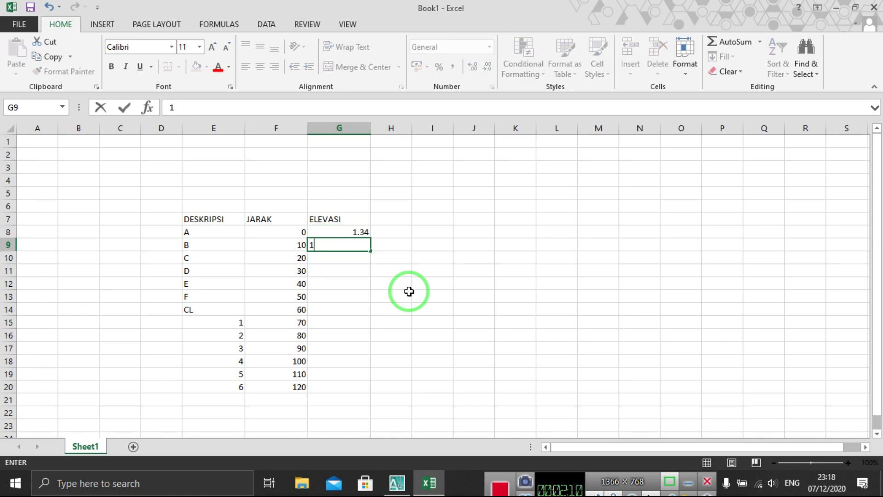
pyautogui.write('.56')
pyautogui.press('Return')
pyautogui.write('2')
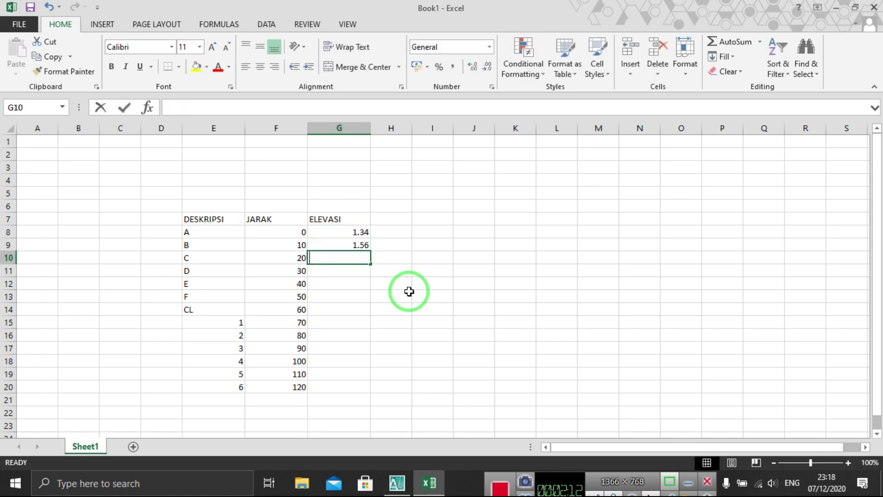
pyautogui.write('.4')
pyautogui.press('Return')
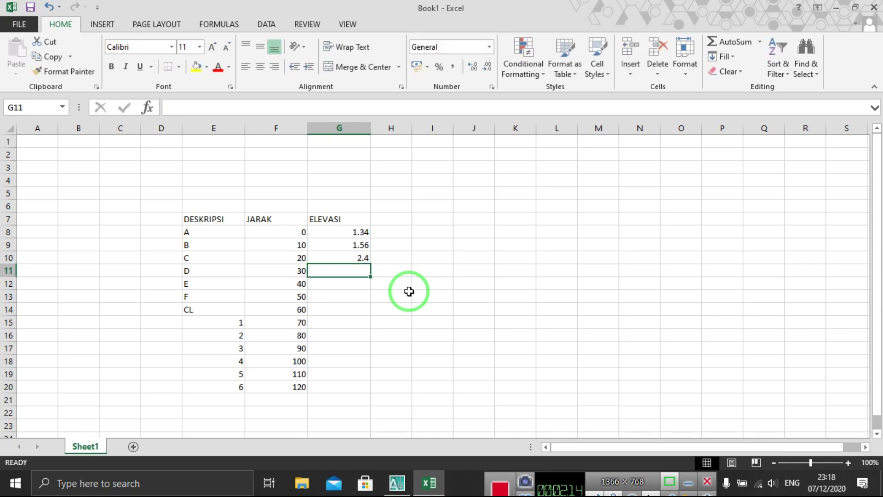
pyautogui.write('2.')
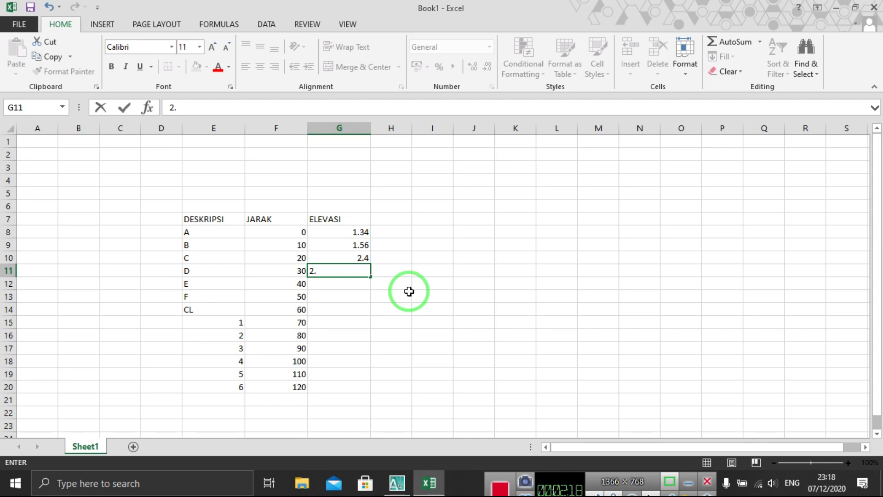
pyautogui.write('5')
pyautogui.press('Return')
pyautogui.write('3')
pyautogui.press('Return')
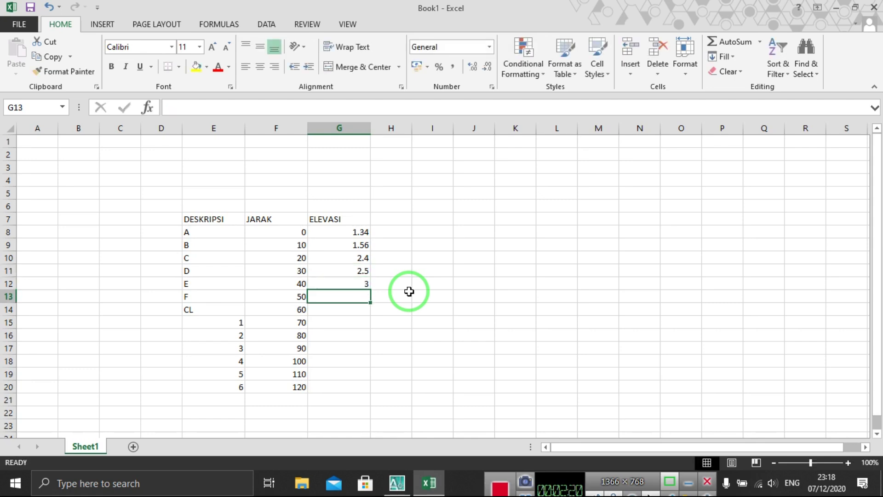
pyautogui.write('3.5')
pyautogui.press('Return')
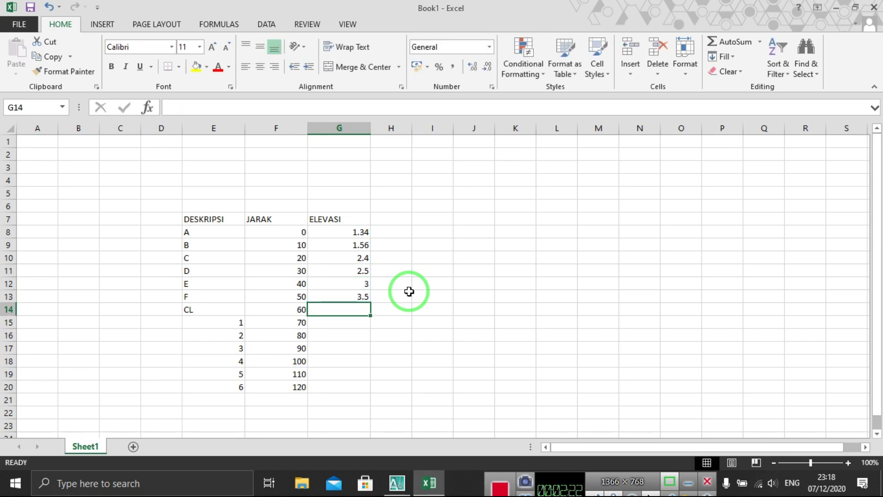
pyautogui.write('4.')
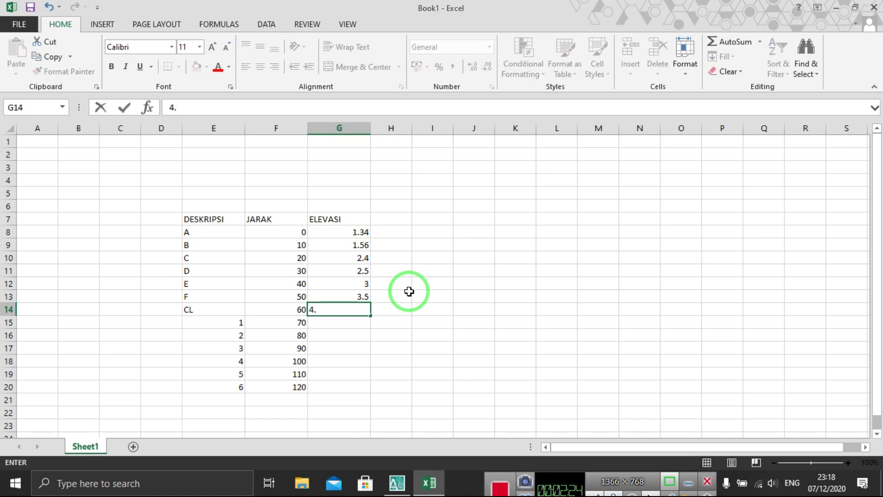
pyautogui.press('Return')
pyautogui.write('4.3')
pyautogui.press('Return')
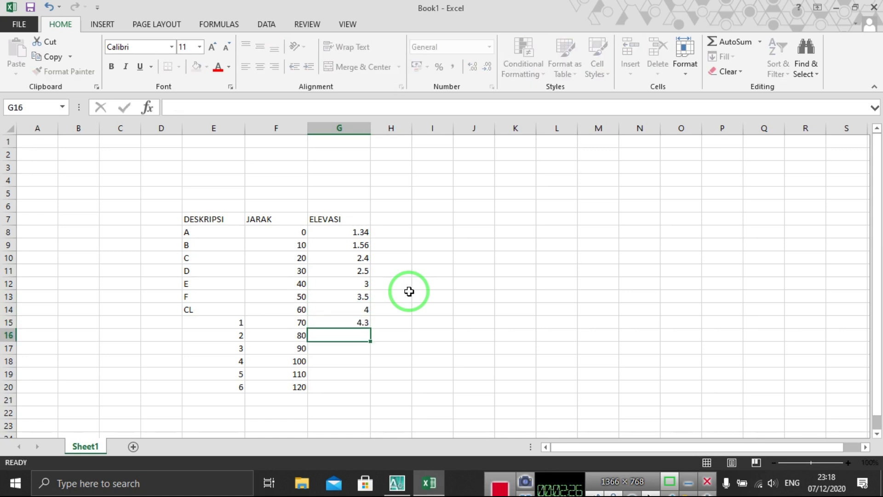
pyautogui.write('2.7')
pyautogui.write('5')
pyautogui.press('Return')
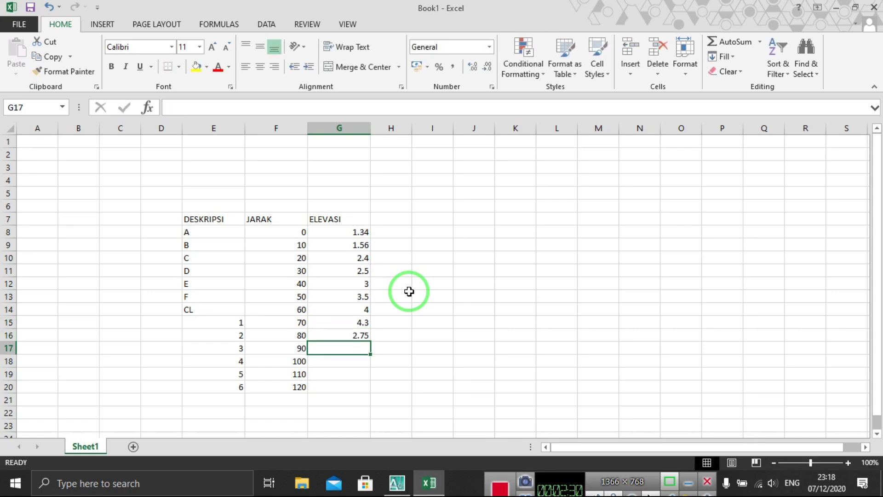
# Extend the last four elevations by trend to G20 and show three decimals.
pyautogui.moveTo(353, 296)
pyautogui.mouseDown()
pyautogui.moveTo(371, 342)
pyautogui.moveTo(370, 391)
pyautogui.mouseUp()
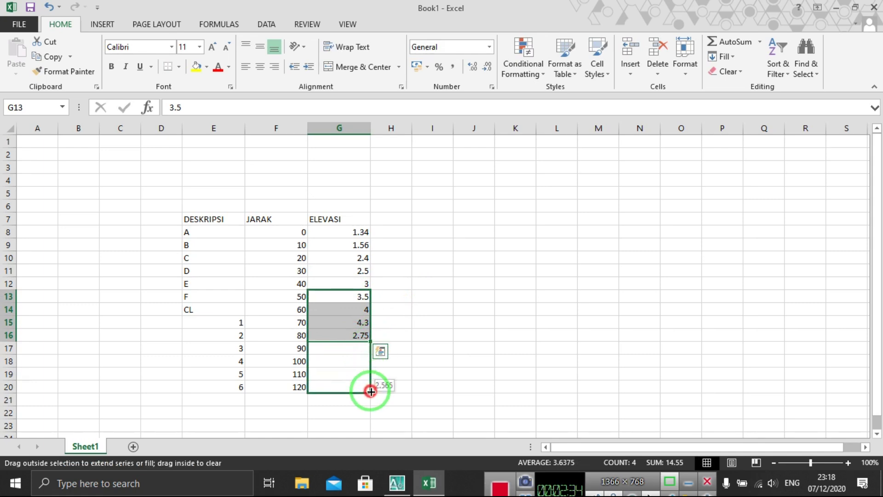
pyautogui.click(447, 289)
pyautogui.moveTo(360, 233); pyautogui.dragTo(361, 388)
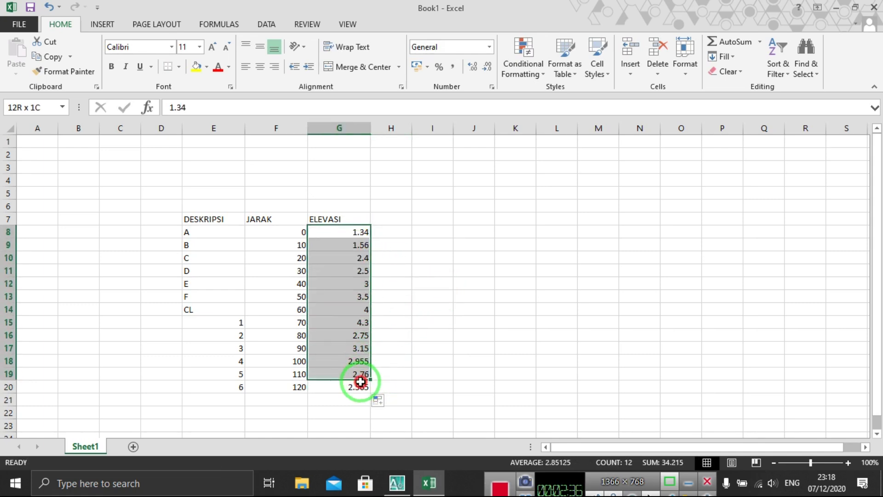
pyautogui.click(474, 68)
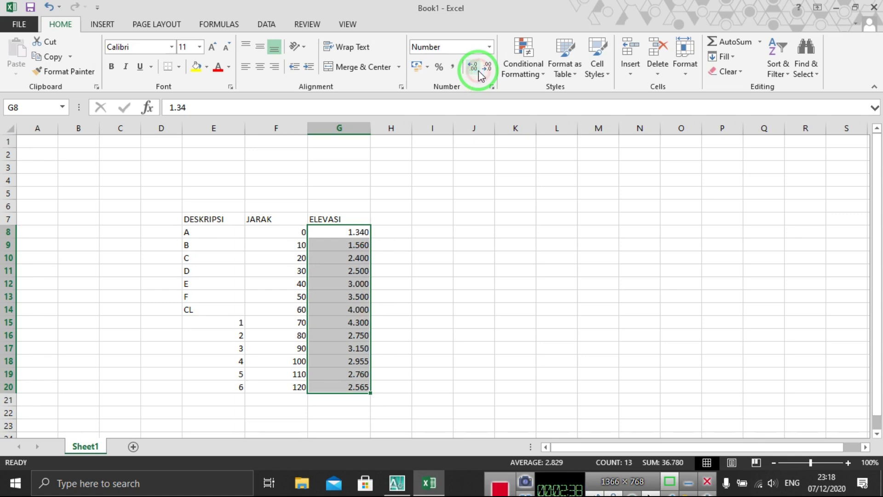
# Show both elevations and distances with two decimal places.
pyautogui.click(487, 68)
pyautogui.click(469, 234)
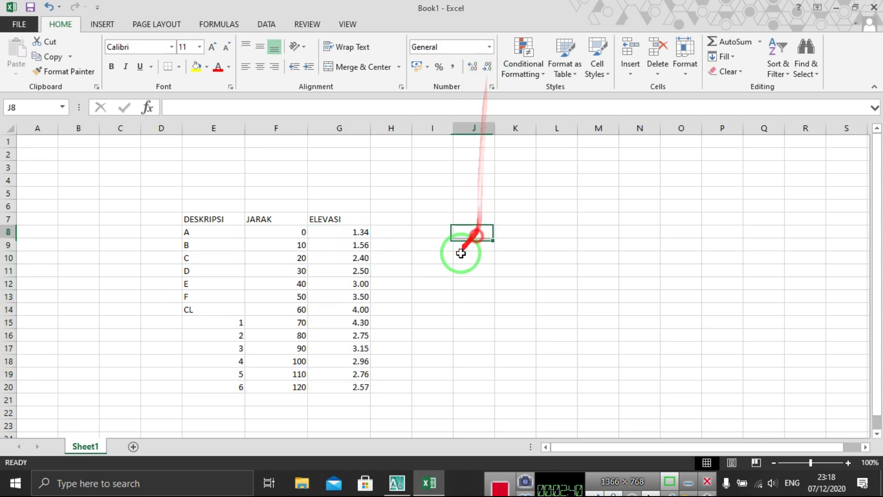
pyautogui.moveTo(301, 235); pyautogui.dragTo(296, 389)
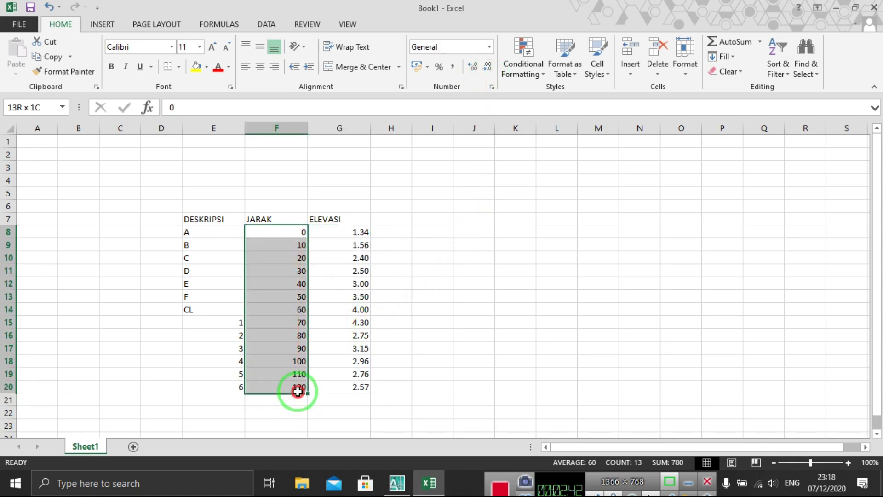
pyautogui.click(474, 69)
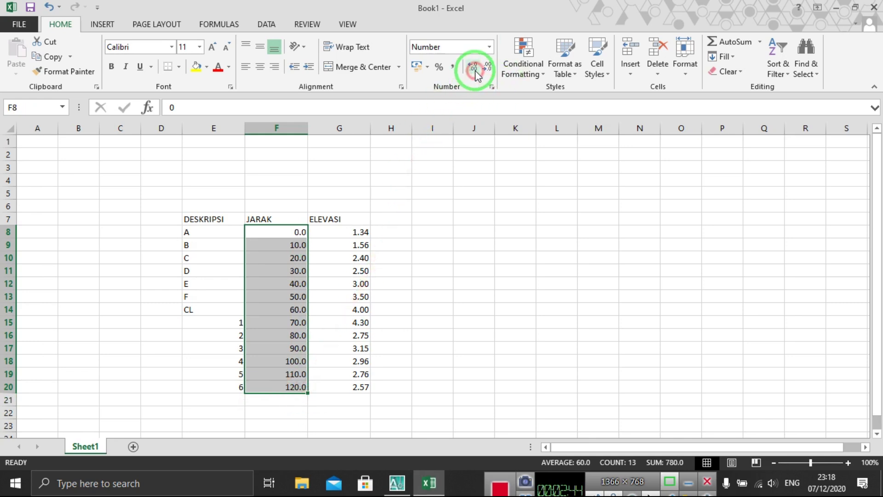
pyautogui.click(474, 69)
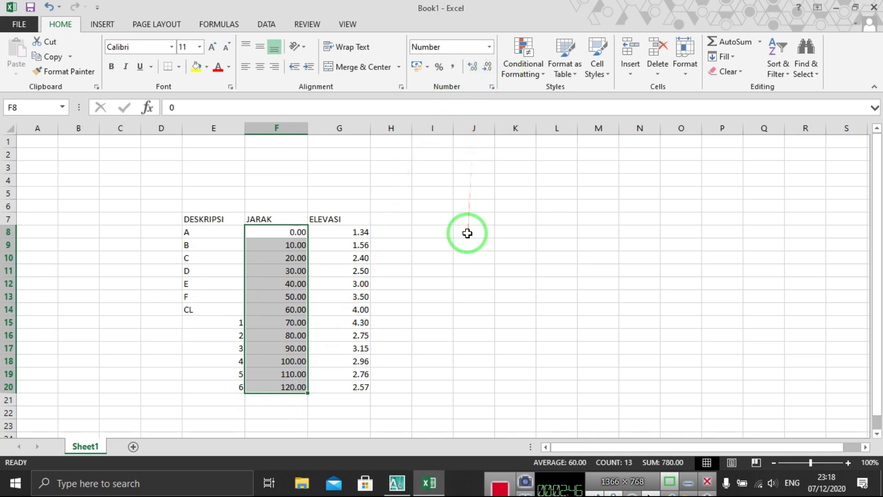
pyautogui.moveTo(464, 236); pyautogui.dragTo(463, 244)
# Select the E8:G20 data table and return to the AutoCAD drawing.
pyautogui.scroll(-1, 382, 304)
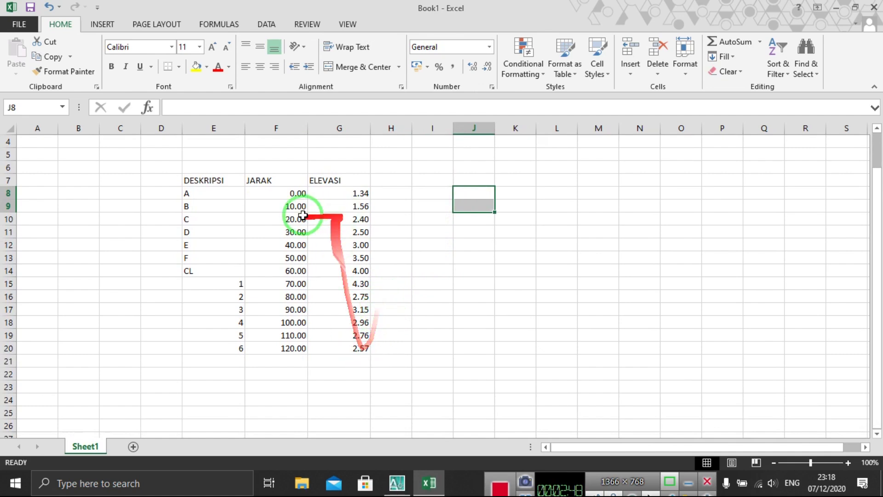
pyautogui.click(216, 190)
pyautogui.moveTo(246, 201); pyautogui.dragTo(361, 350)
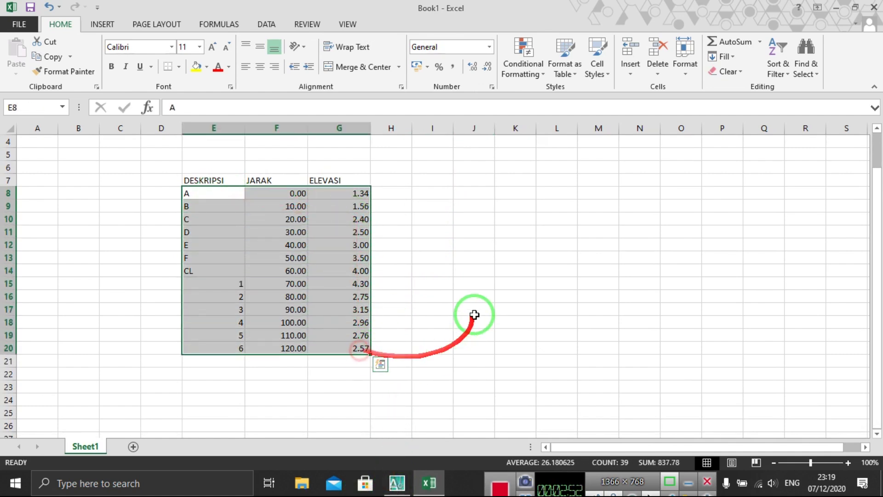
pyautogui.click(397, 483)
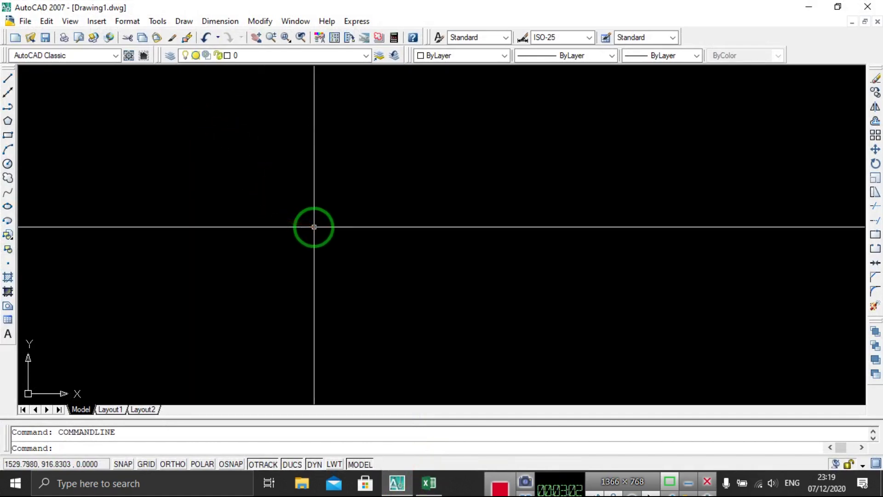
pyautogui.write('AP')
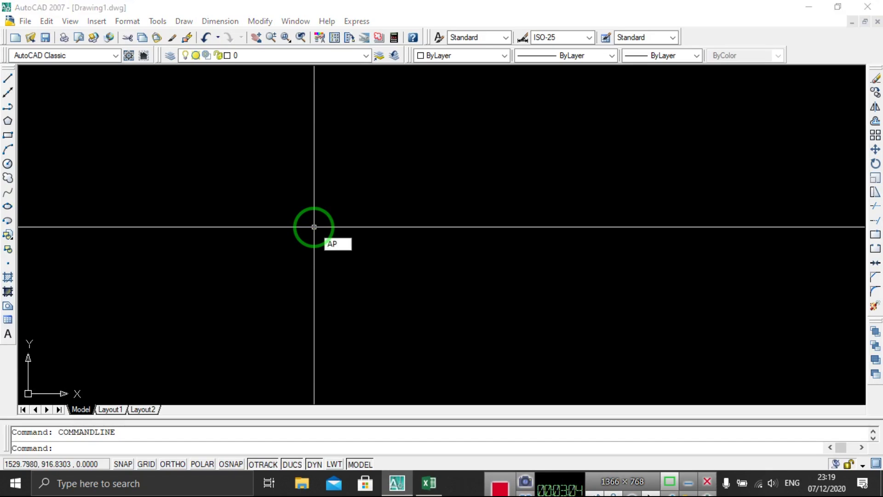
pyautogui.press('Return')
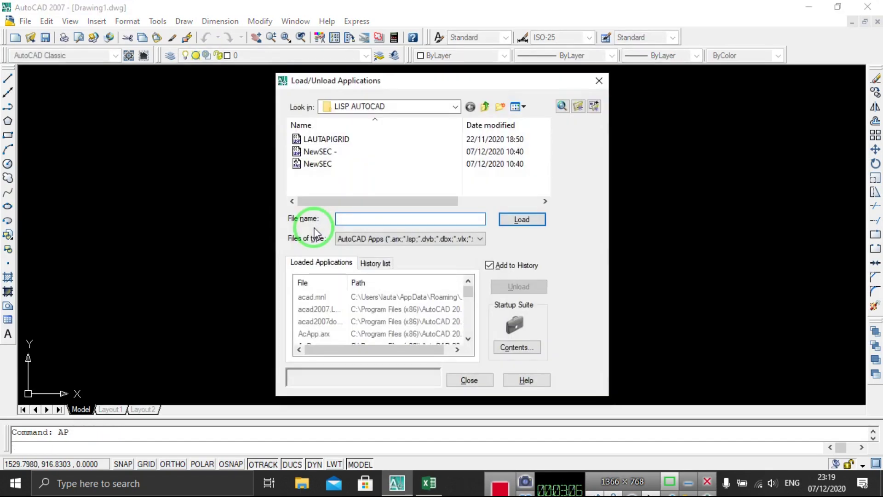
pyautogui.click(598, 80)
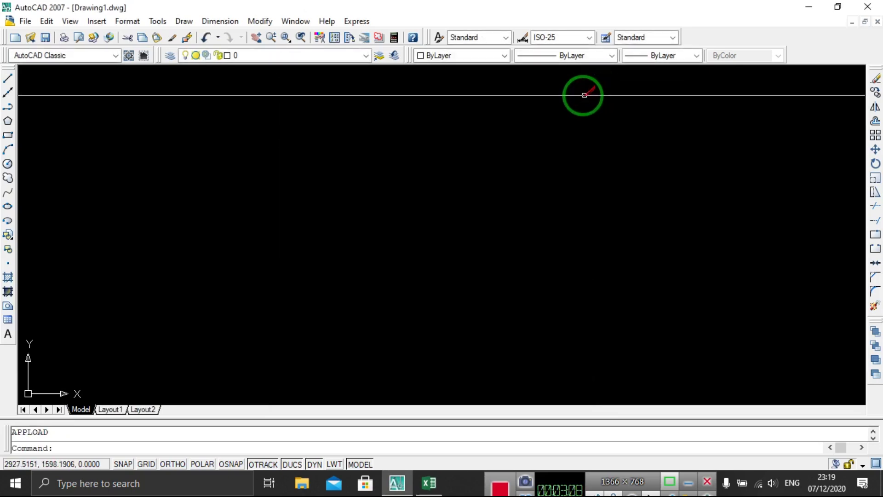
pyautogui.click(158, 22)
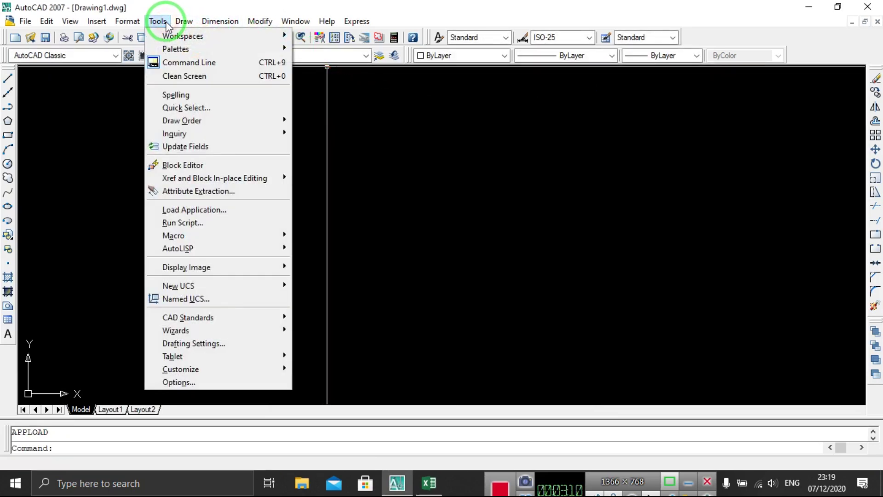
pyautogui.click(198, 211)
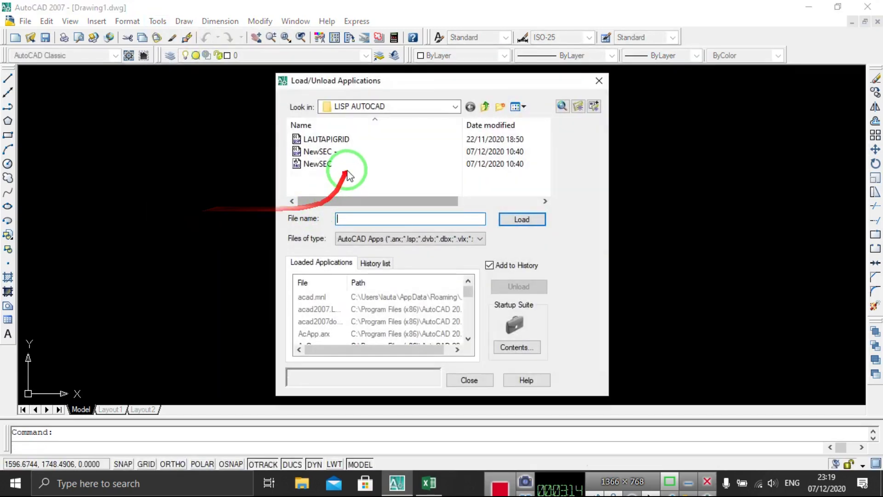
pyautogui.moveTo(327, 165); pyautogui.dragTo(434, 167)
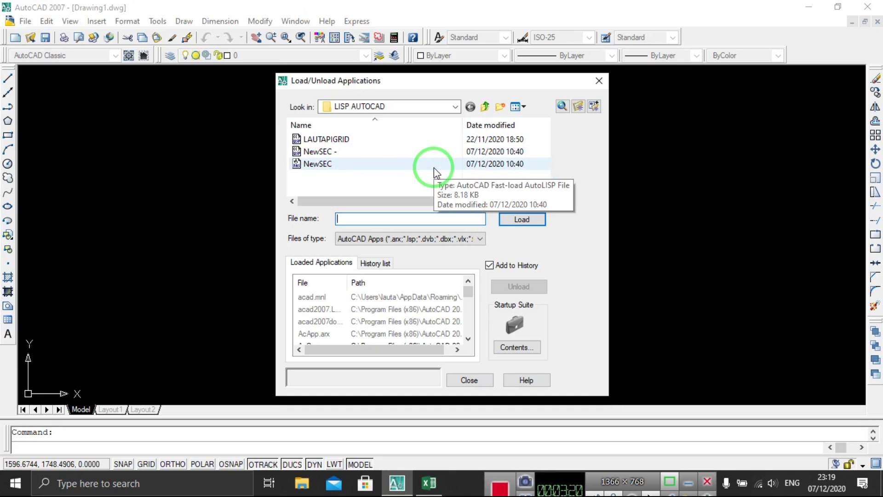
pyautogui.click(598, 81)
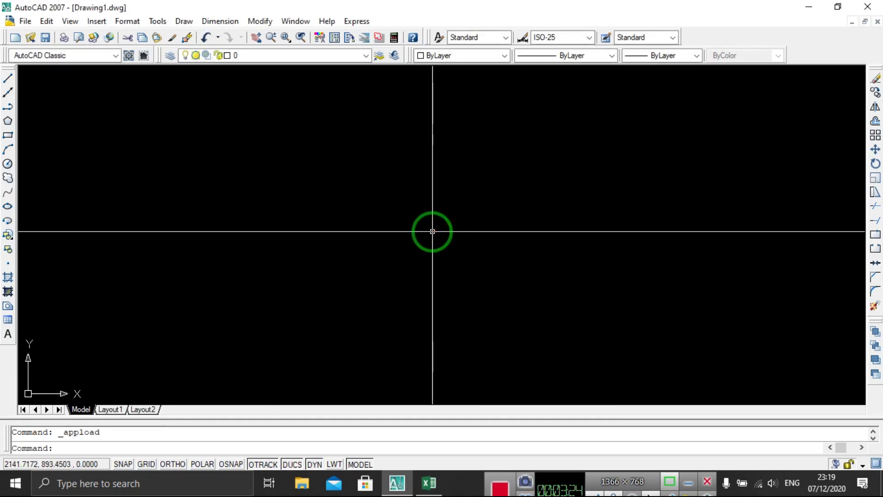
pyautogui.write('LOADA')
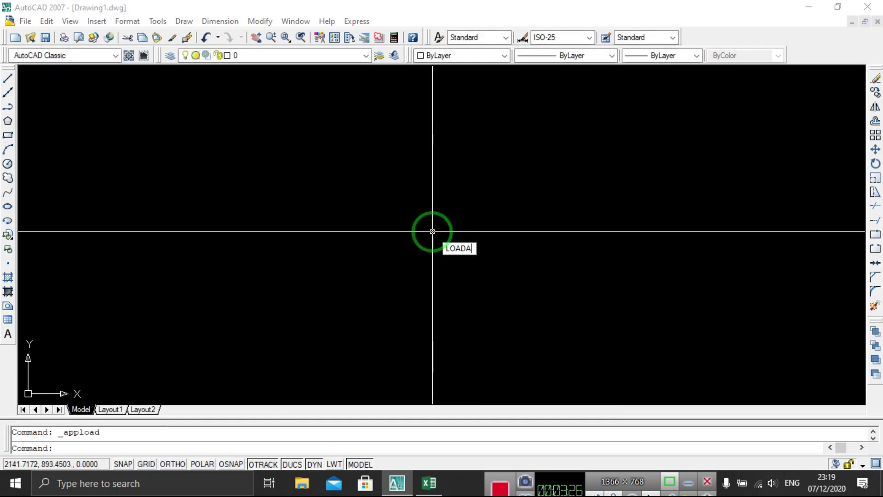
pyautogui.write('P')
pyautogui.press('Return')
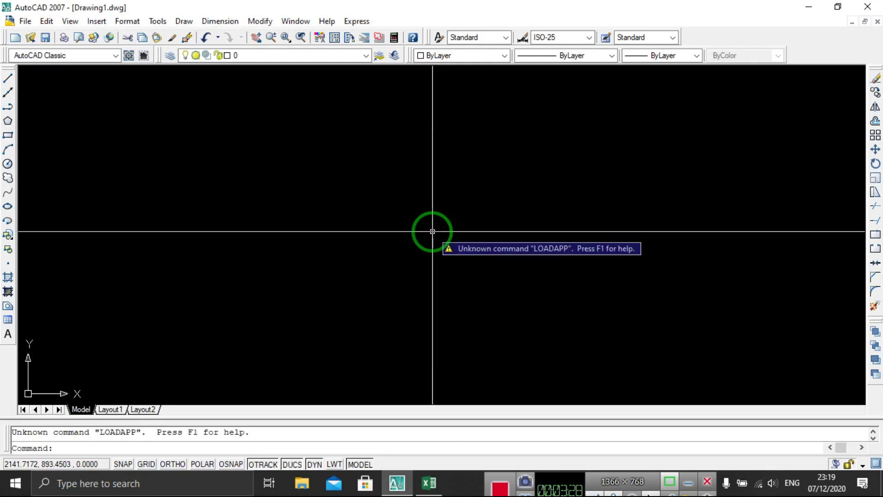
pyautogui.press('Escape')
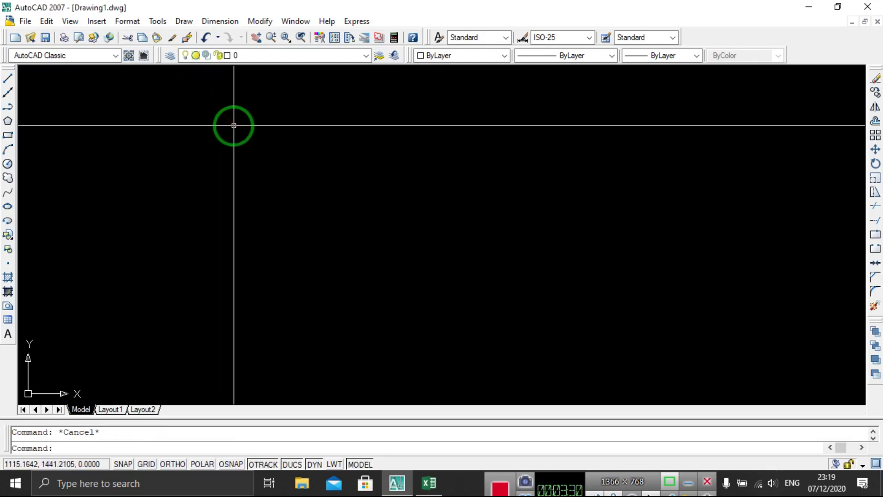
pyautogui.write('AP')
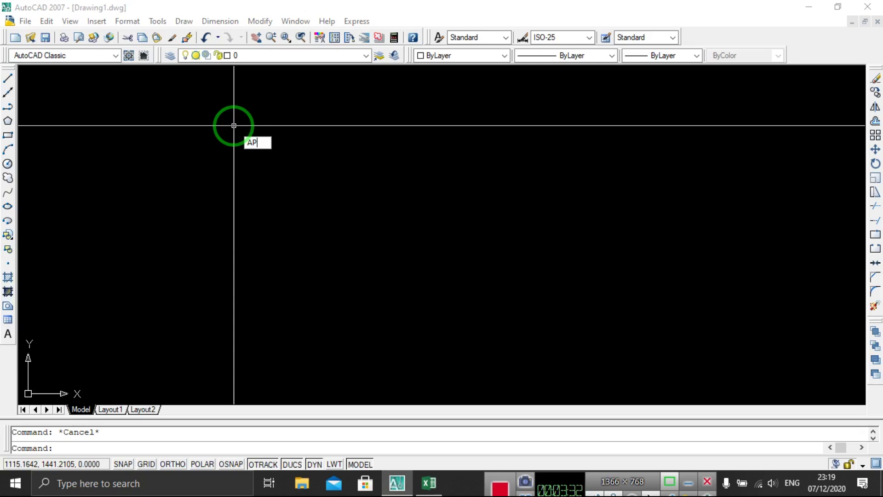
# Load NewSEC.fas through the AP application loader, then close the loader.
pyautogui.press('Return')
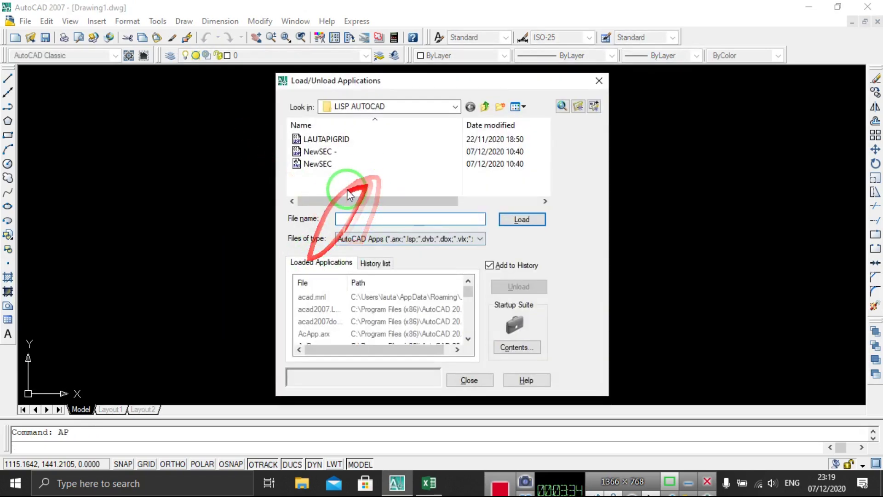
pyautogui.click(319, 169)
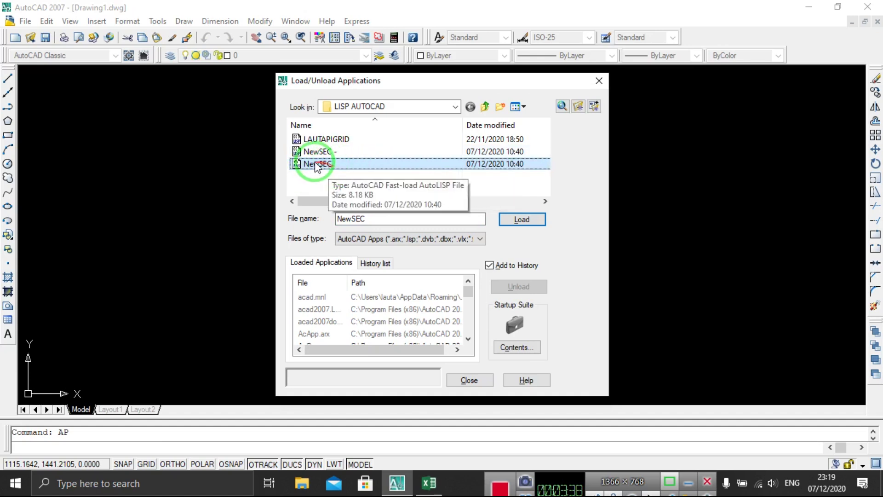
pyautogui.click(524, 224)
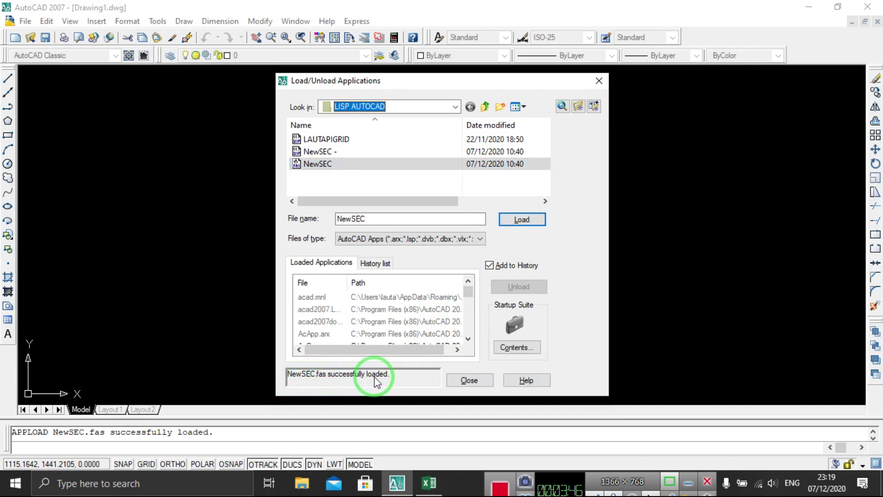
pyautogui.click(486, 382)
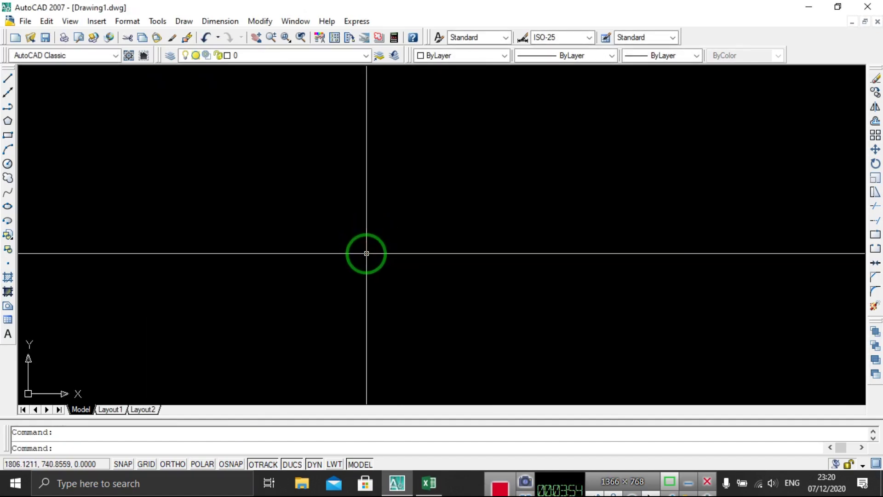
pyautogui.scroll(-2, 367, 250)
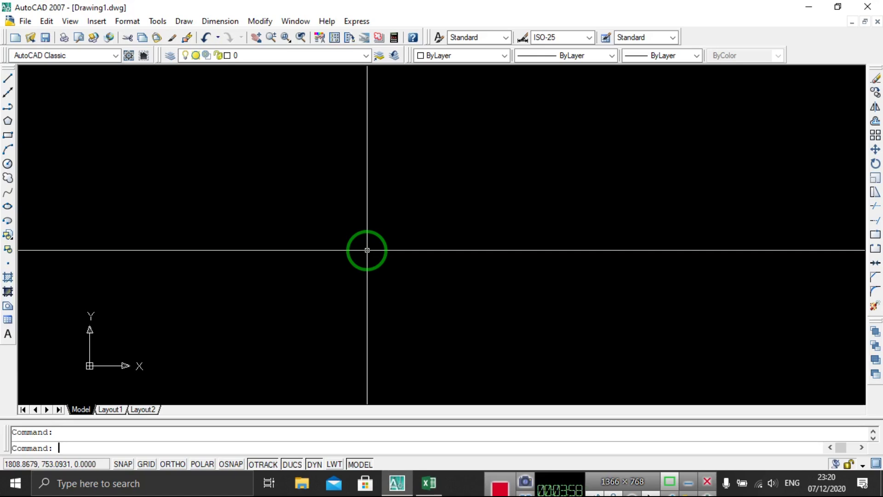
# Run the sec command so it waits at its Nomor Titik prompt.
pyautogui.write('sec')
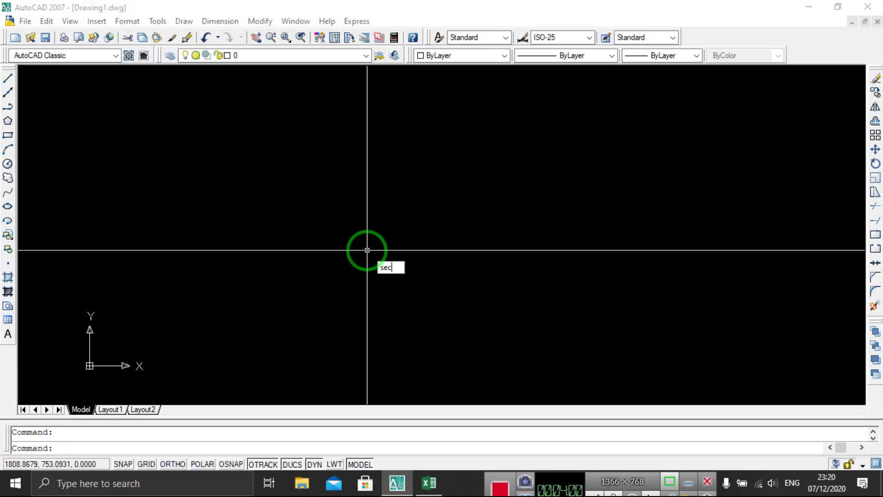
pyautogui.press('Return')
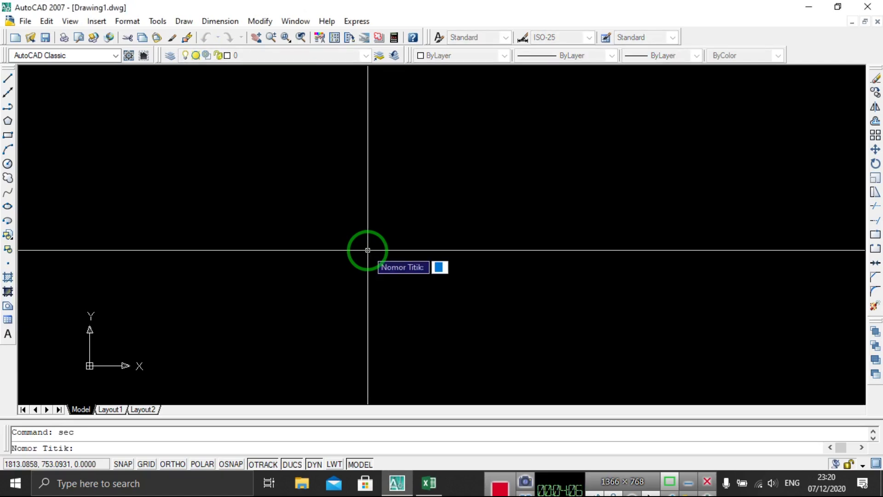
pyautogui.click(364, 245)
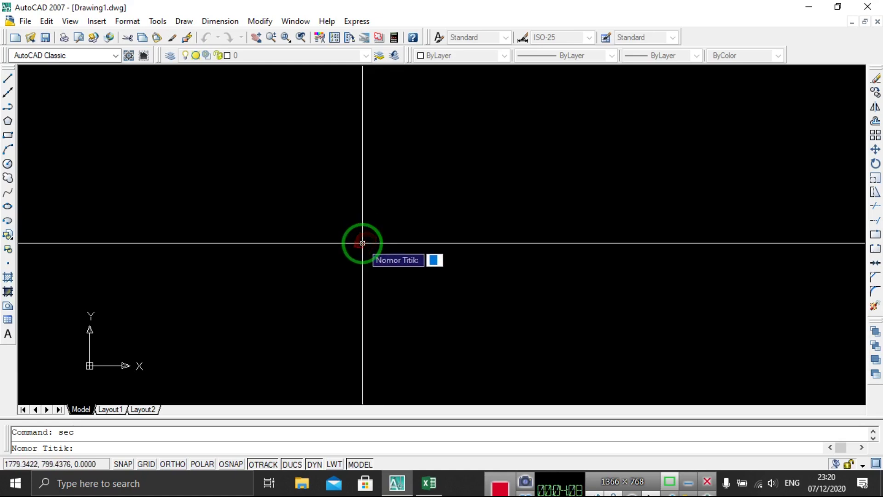
pyautogui.click(433, 482)
# Copy the E8:G20 point, distance and elevation table to the clipboard.
pyautogui.click(275, 241)
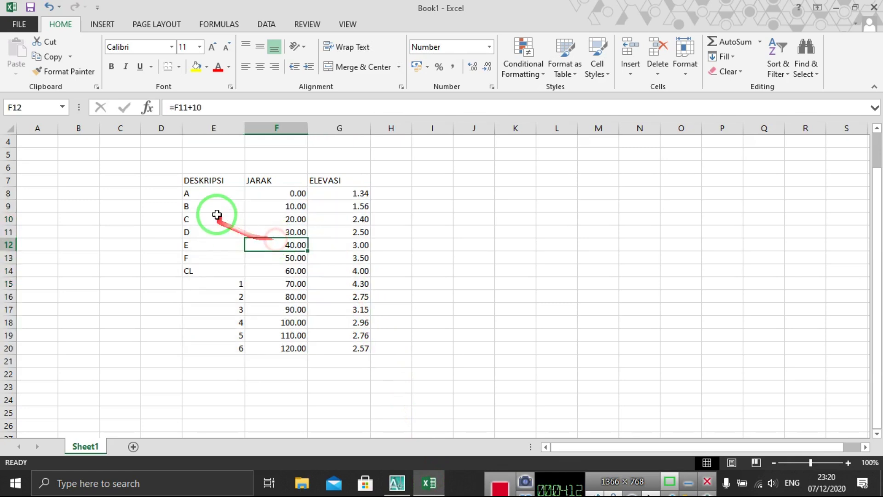
pyautogui.moveTo(209, 193)
pyautogui.mouseDown()
pyautogui.moveTo(351, 313)
pyautogui.moveTo(358, 348)
pyautogui.mouseUp()
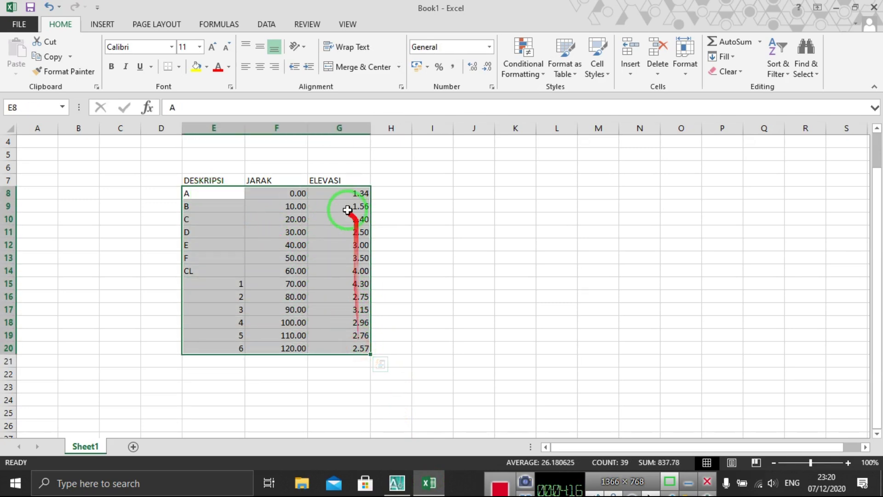
pyautogui.rightClick(328, 267)
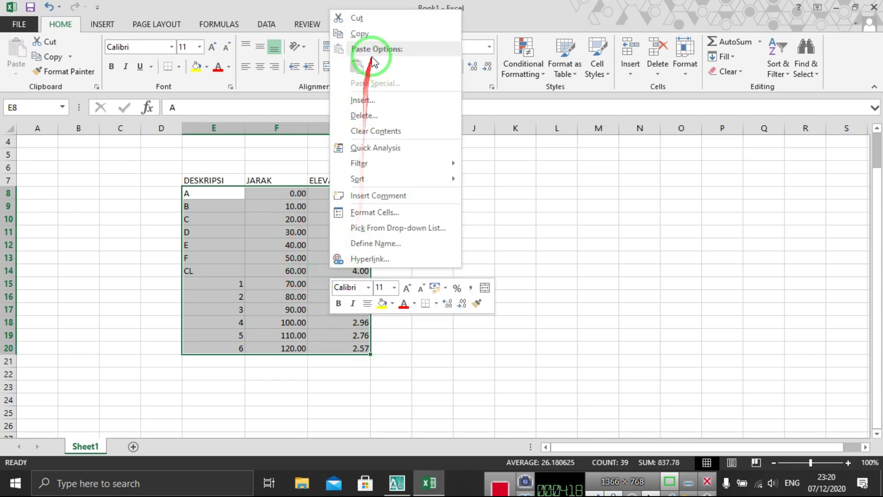
pyautogui.click(376, 39)
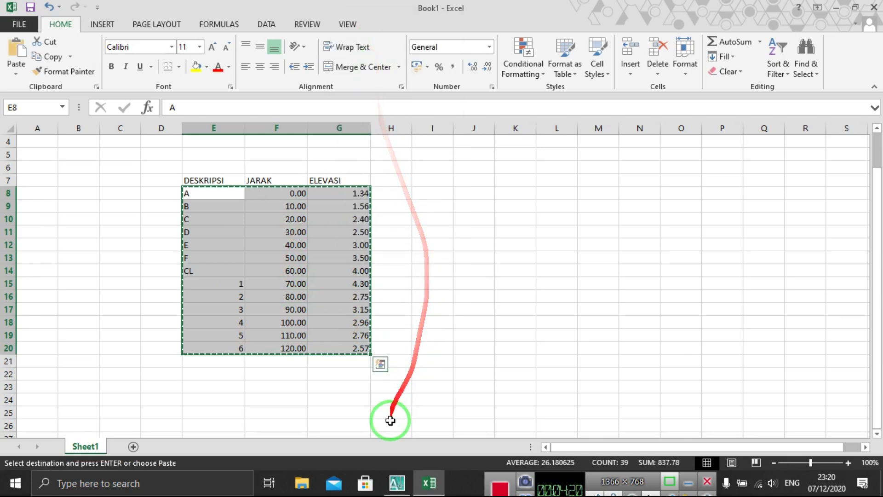
pyautogui.click(397, 483)
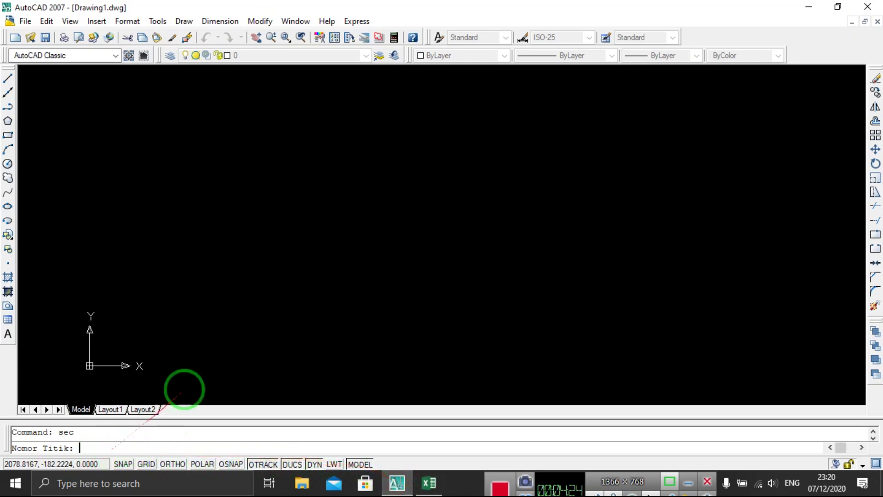
# Paste the copied survey data into sec's prompt and end the point list.
pyautogui.rightClick(140, 449)
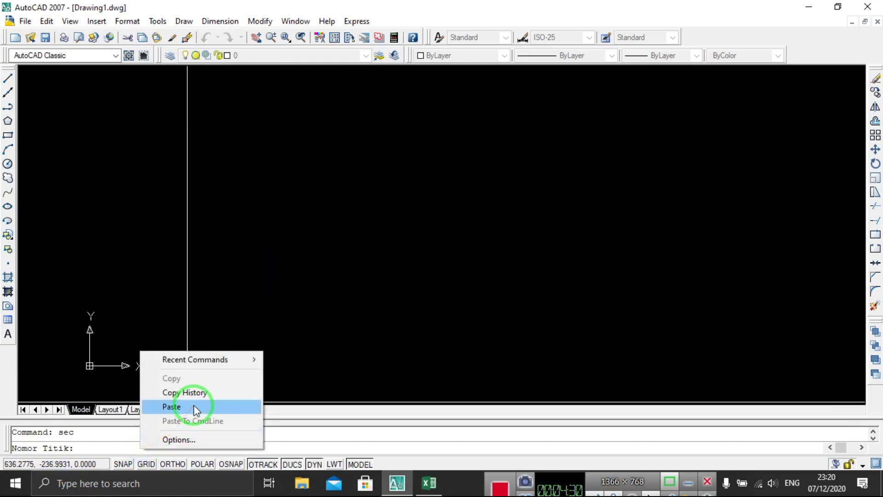
pyautogui.click(194, 404)
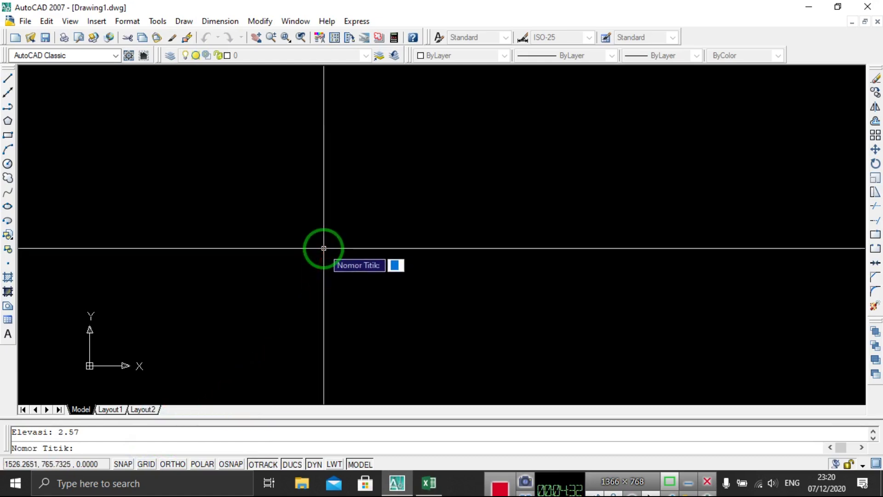
pyautogui.press('Return')
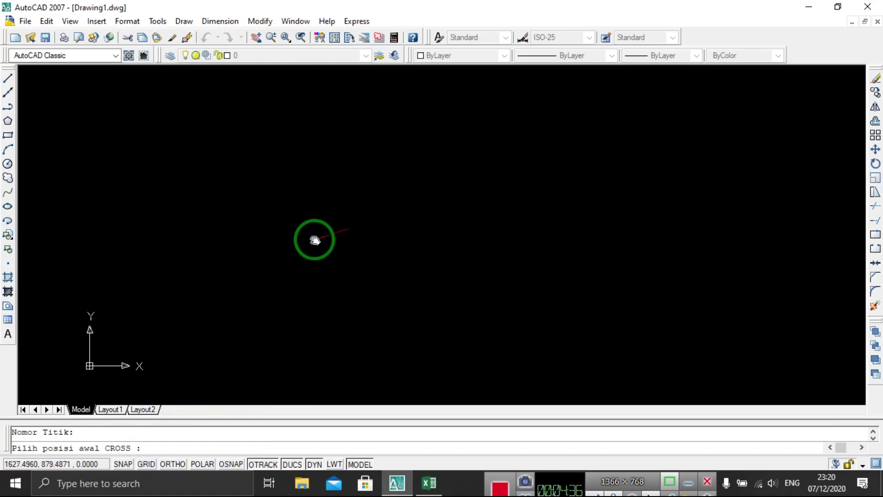
# Pick the section start point and draw it at horizontal and vertical scale 100, datum 0.
pyautogui.scroll(-1, 296, 255)
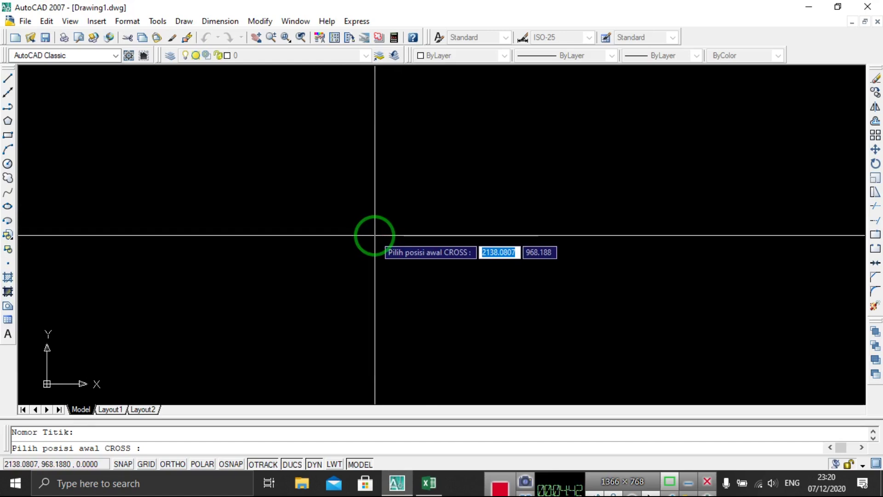
pyautogui.click(375, 235)
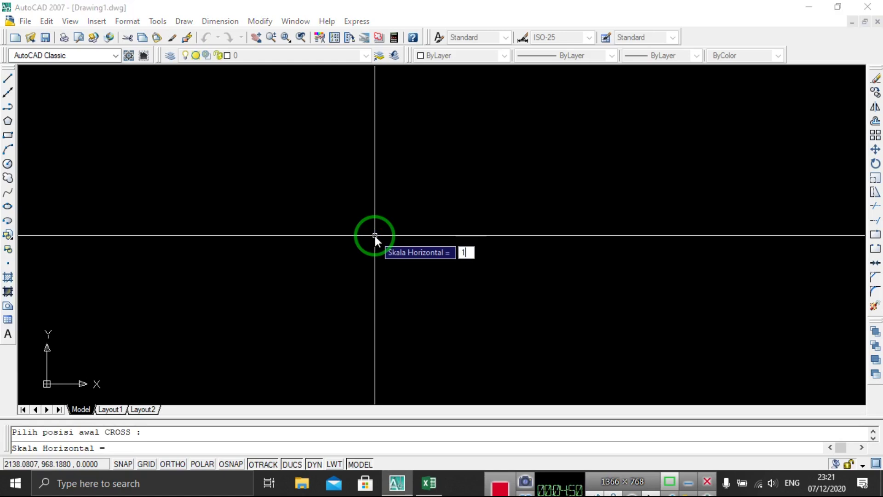
pyautogui.write('100')
pyautogui.press('Return')
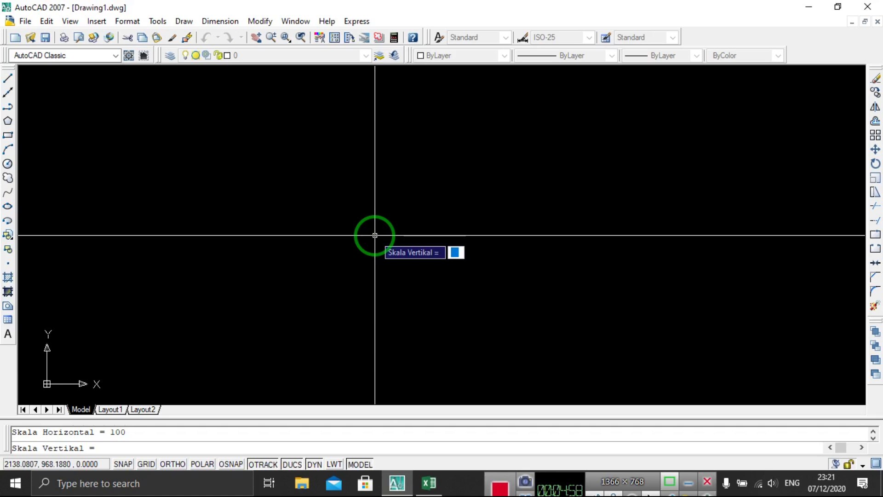
pyautogui.write('100')
pyautogui.press('Return')
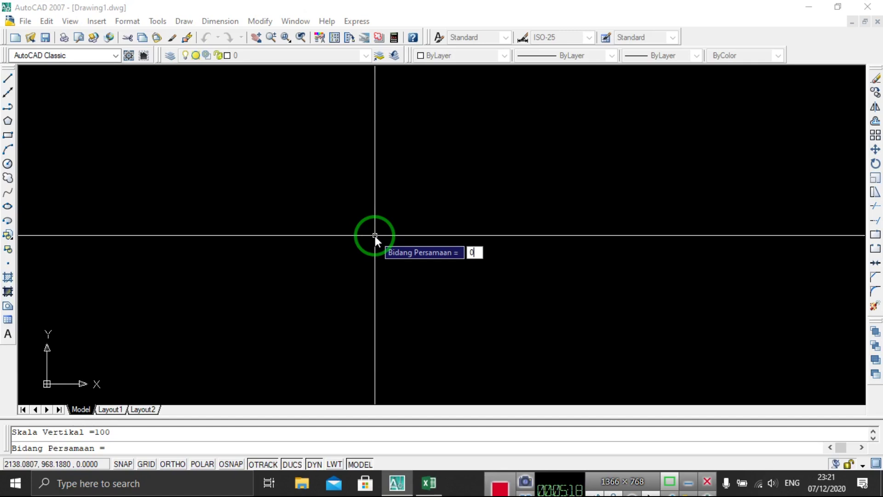
pyautogui.press('Return')
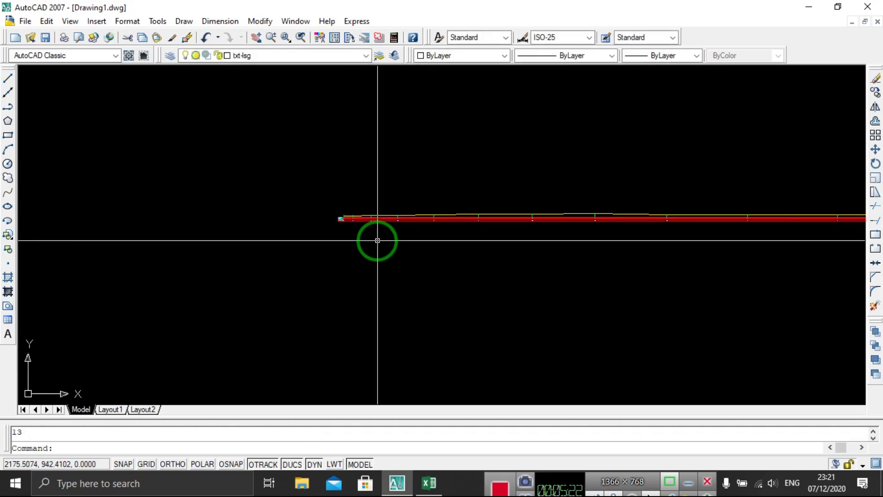
# Zoom and pan along the generated profile to inspect its DL = 0 Meter table.
pyautogui.scroll(3, 321, 192)
pyautogui.scroll(2, 324, 205)
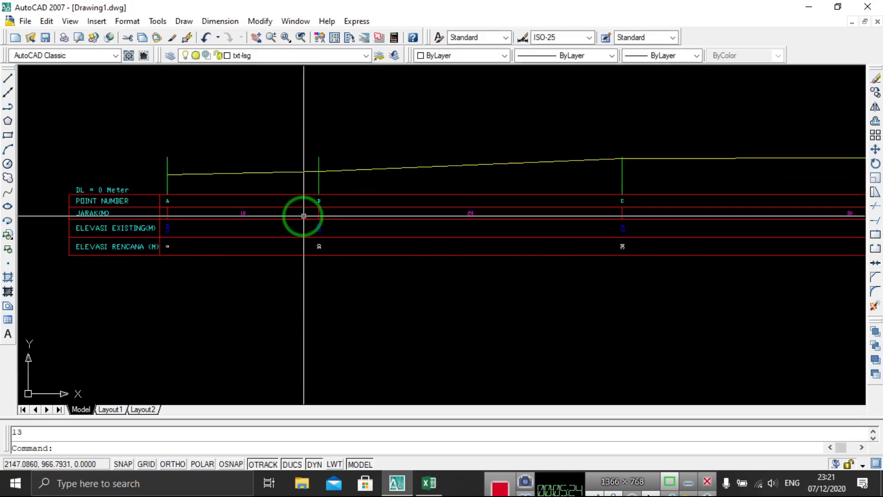
pyautogui.scroll(2, 164, 207)
pyautogui.moveTo(177, 211); pyautogui.dragTo(188, 236, button='middle')
pyautogui.scroll(-2, 184, 238)
pyautogui.moveTo(353, 248); pyautogui.dragTo(279, 257, button='middle')
pyautogui.scroll(-2, 546, 227)
pyautogui.scroll(1, 543, 237)
pyautogui.moveTo(544, 238); pyautogui.dragTo(355, 256, button='middle')
pyautogui.moveTo(171, 282); pyautogui.dragTo(544, 276, button='middle')
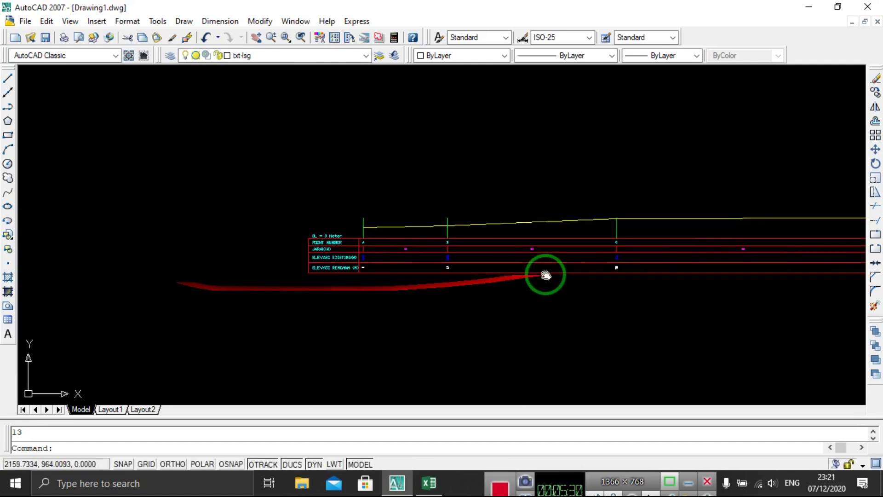
pyautogui.scroll(5, 327, 247)
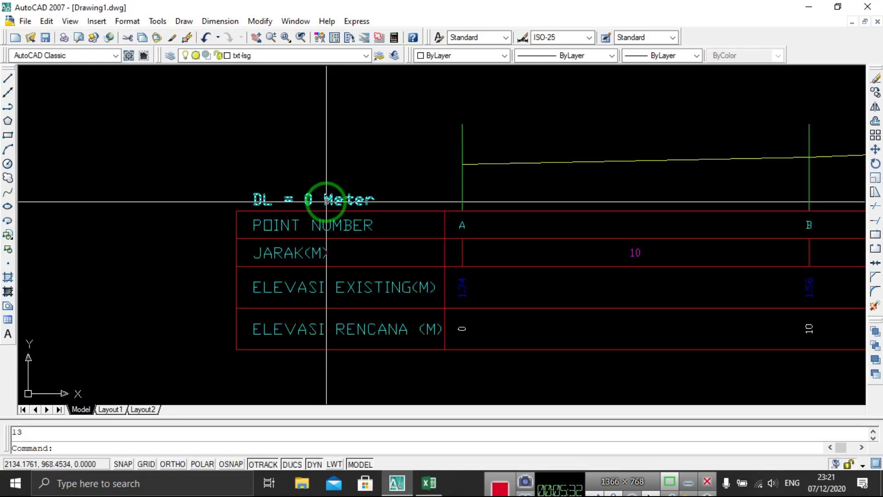
pyautogui.click(376, 207)
pyautogui.moveTo(381, 223); pyautogui.dragTo(289, 193, button='middle')
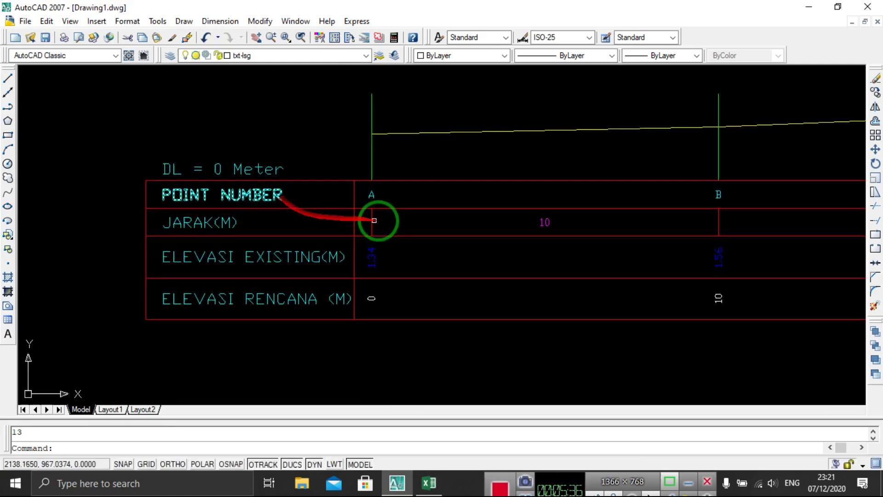
pyautogui.moveTo(600, 212)
pyautogui.mouseDown(button='middle')
pyautogui.moveTo(272, 231)
pyautogui.moveTo(690, 230)
pyautogui.moveTo(247, 256)
pyautogui.mouseUp(button='middle')
pyautogui.scroll(-3, 321, 231)
pyautogui.scroll(2, 300, 260)
pyautogui.moveTo(631, 256); pyautogui.dragTo(650, 244, button='middle')
pyautogui.scroll(-2, 650, 243)
pyautogui.scroll(-1, 426, 247)
pyautogui.moveTo(733, 250); pyautogui.dragTo(324, 252, button='middle')
pyautogui.scroll(2, 759, 258)
pyautogui.scroll(2, 759, 253)
pyautogui.scroll(1, 757, 171)
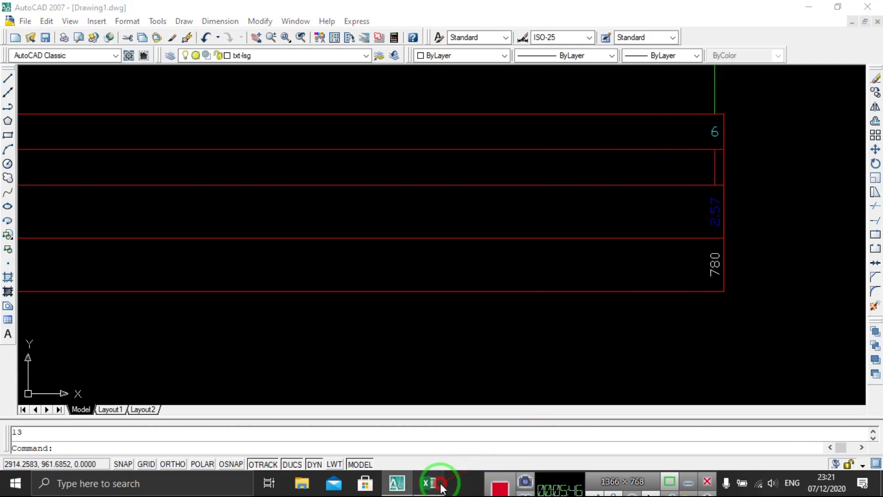
# Check the point descriptions in Excel column E, then return to AutoCAD.
pyautogui.click(428, 482)
pyautogui.moveTo(213, 195); pyautogui.dragTo(213, 351)
pyautogui.click(599, 301)
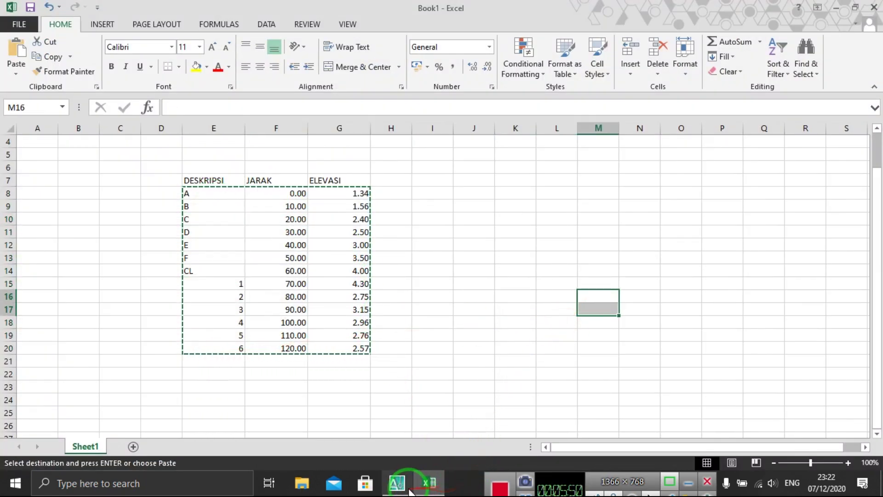
pyautogui.click(397, 483)
# Review the table's point columns A, B, C and row headings, then open the Dimension menu.
pyautogui.scroll(-3, 394, 258)
pyautogui.scroll(-3, 394, 258)
pyautogui.moveTo(394, 258); pyautogui.dragTo(865, 221, button='middle')
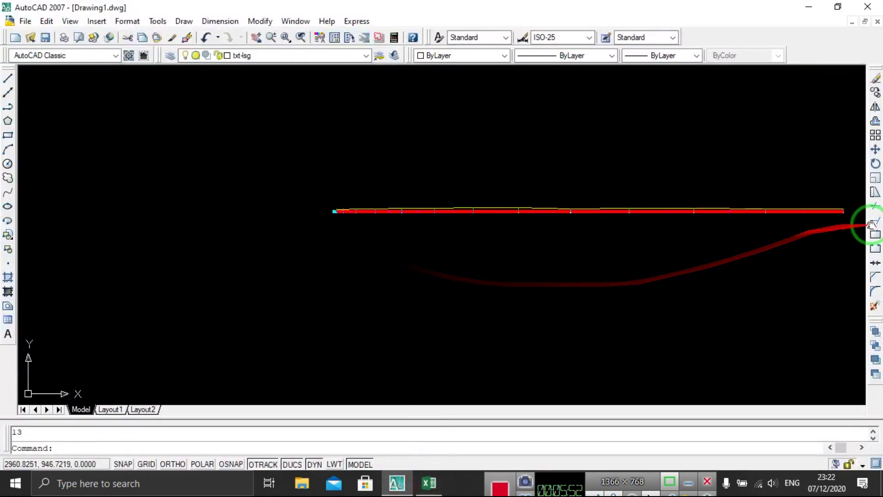
pyautogui.scroll(2, 309, 217)
pyautogui.scroll(4, 268, 241)
pyautogui.scroll(2, 481, 158)
pyautogui.moveTo(481, 158); pyautogui.dragTo(307, 191, button='middle')
pyautogui.scroll(-2, 383, 205)
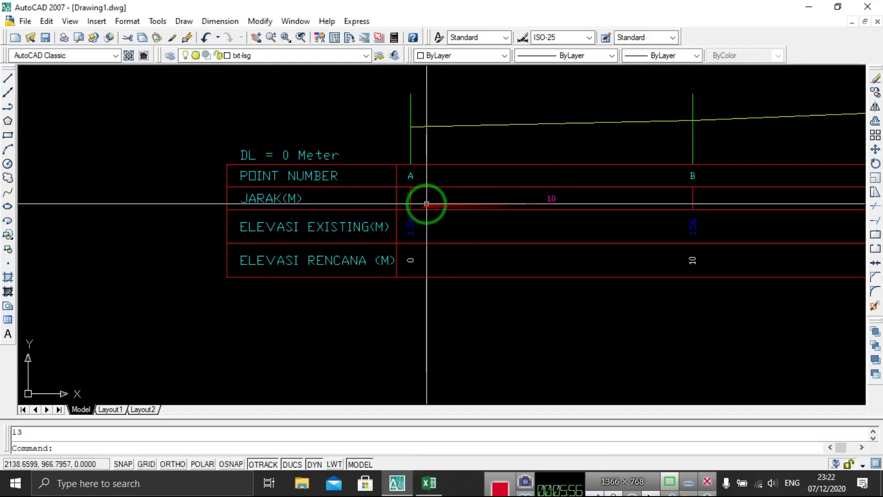
pyautogui.moveTo(668, 225); pyautogui.dragTo(400, 239, button='middle')
pyautogui.scroll(-2, 585, 217)
pyautogui.moveTo(716, 219); pyautogui.dragTo(431, 233, button='middle')
pyautogui.scroll(1, 437, 229)
pyautogui.moveTo(138, 216); pyautogui.dragTo(345, 213, button='middle')
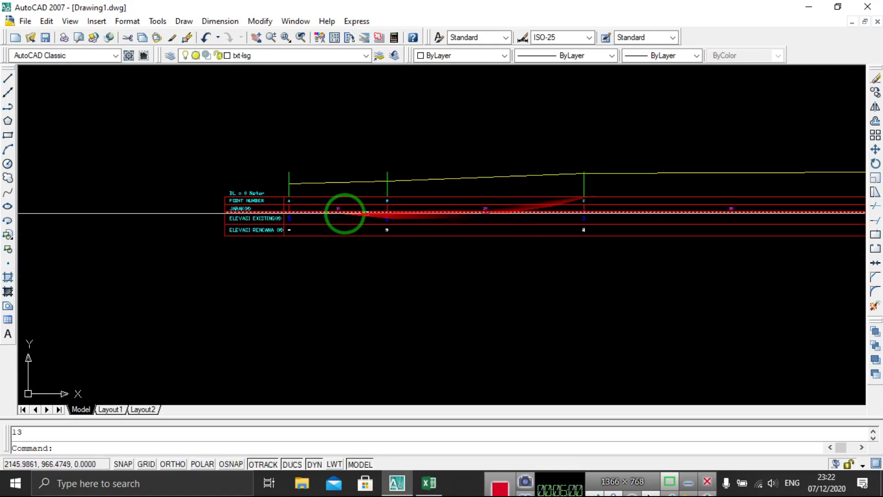
pyautogui.scroll(1, 276, 220)
pyautogui.moveTo(277, 221); pyautogui.dragTo(316, 253, button='middle')
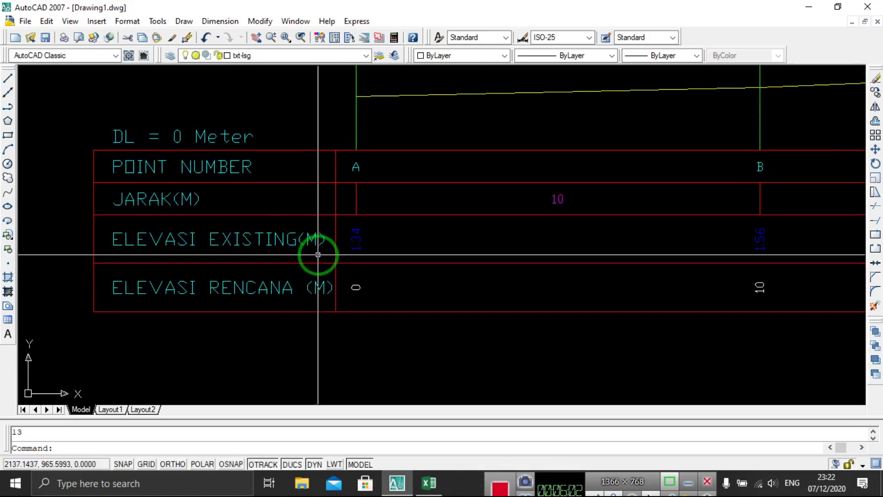
pyautogui.scroll(-1, 539, 267)
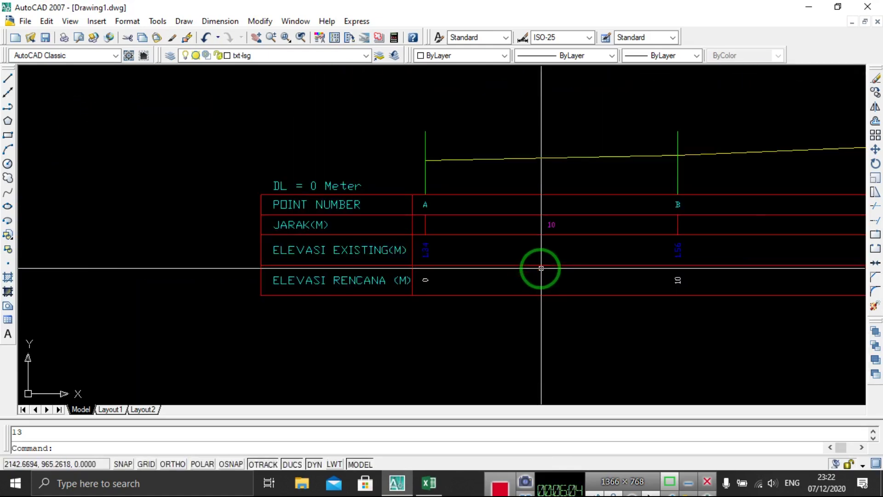
pyautogui.moveTo(664, 236); pyautogui.dragTo(438, 256, button='middle')
pyautogui.click(220, 21)
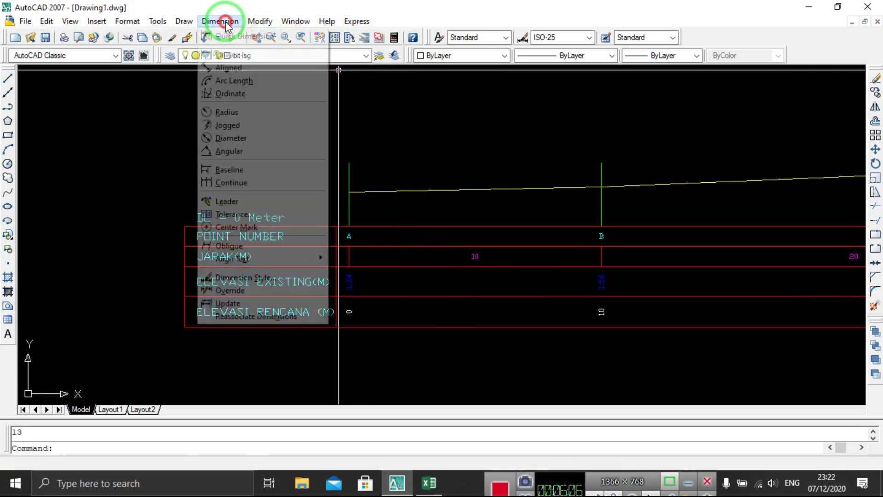
# Start a linear dimension and enable all object snap modes in OSNAP Settings.
pyautogui.click(231, 57)
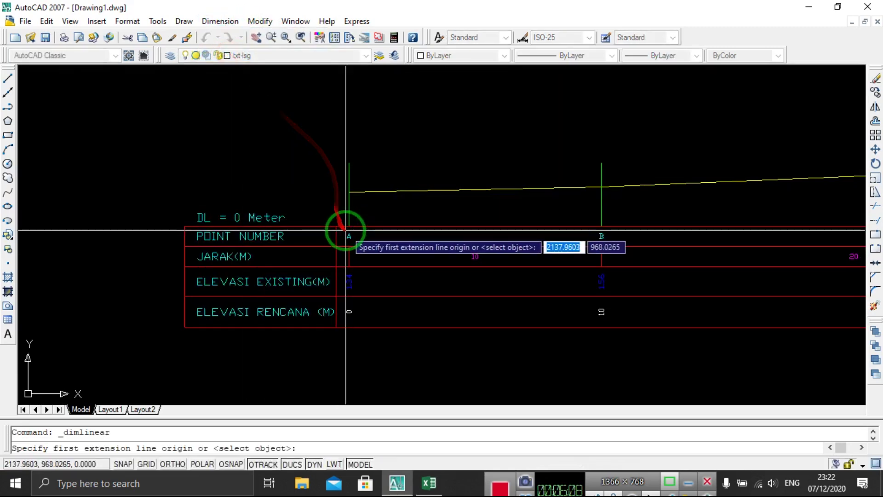
pyautogui.scroll(5, 351, 230)
pyautogui.rightClick(238, 464)
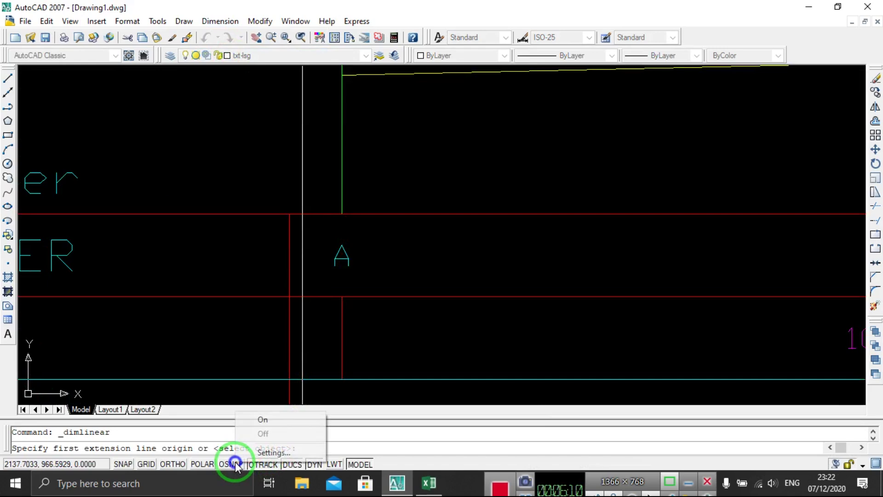
pyautogui.click(258, 453)
pyautogui.click(548, 166)
pyautogui.click(474, 368)
# Dimension point A's height from its table line to the profile, giving 1.34.
pyautogui.scroll(-2, 420, 262)
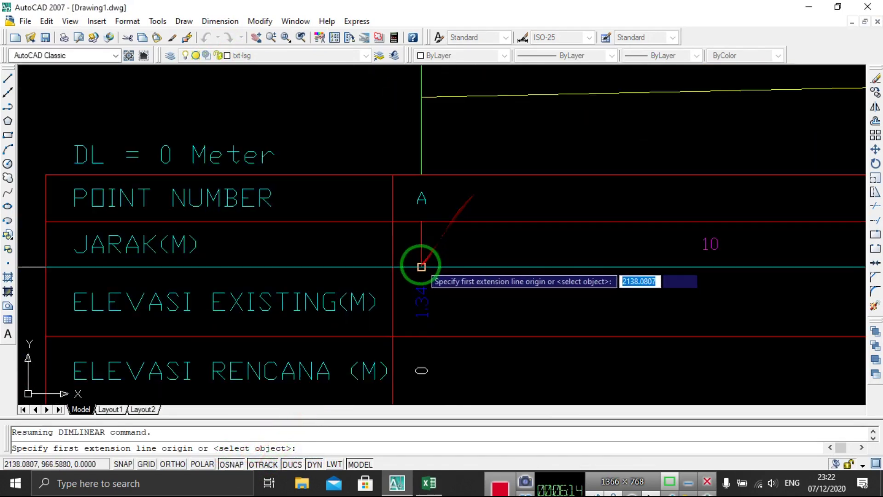
pyautogui.scroll(1, 425, 221)
pyautogui.moveTo(420, 171); pyautogui.dragTo(420, 308, button='middle')
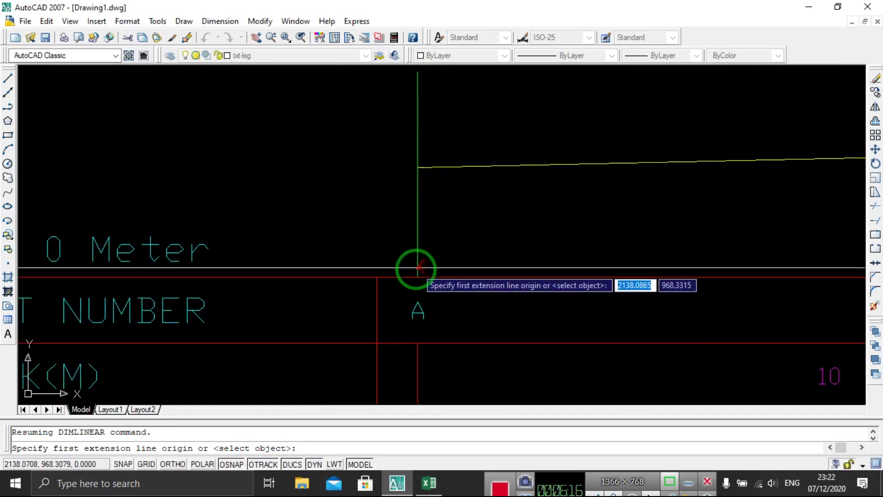
pyautogui.click(417, 276)
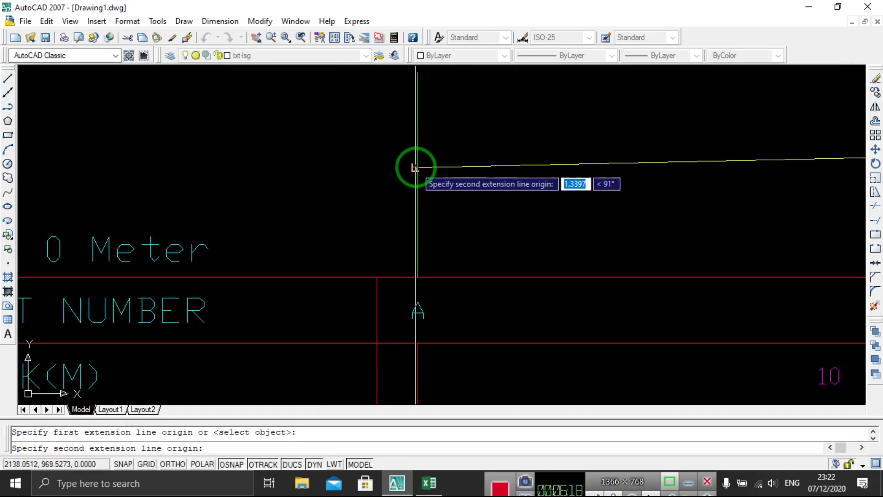
pyautogui.scroll(2, 415, 168)
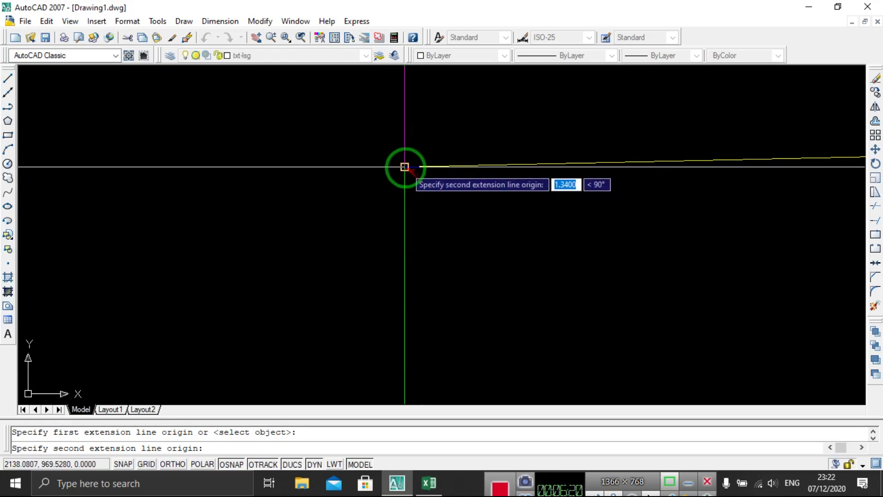
pyautogui.click(405, 167)
pyautogui.scroll(-2, 386, 166)
pyautogui.scroll(-1, 285, 161)
pyautogui.click(328, 157)
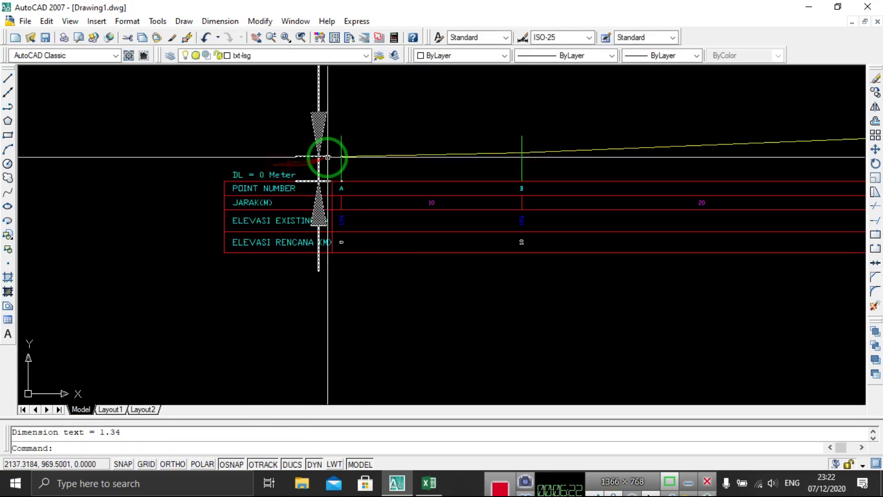
pyautogui.scroll(-2, 349, 251)
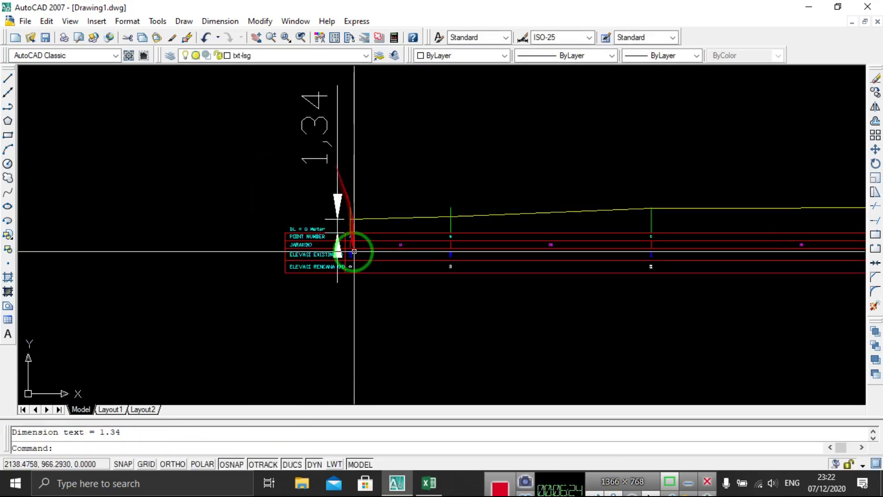
pyautogui.scroll(5, 354, 252)
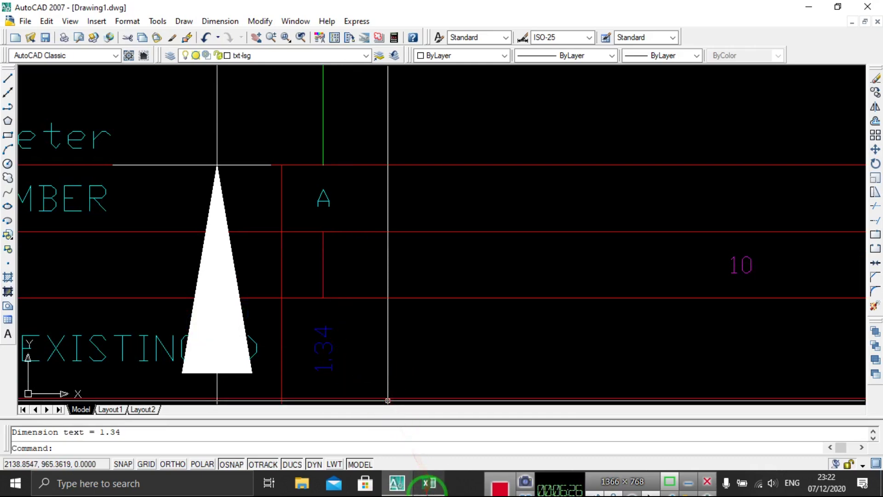
# Confirm 1.34 against Excel cell G8, then window-select and erase the check dimension.
pyautogui.click(428, 482)
pyautogui.click(339, 193)
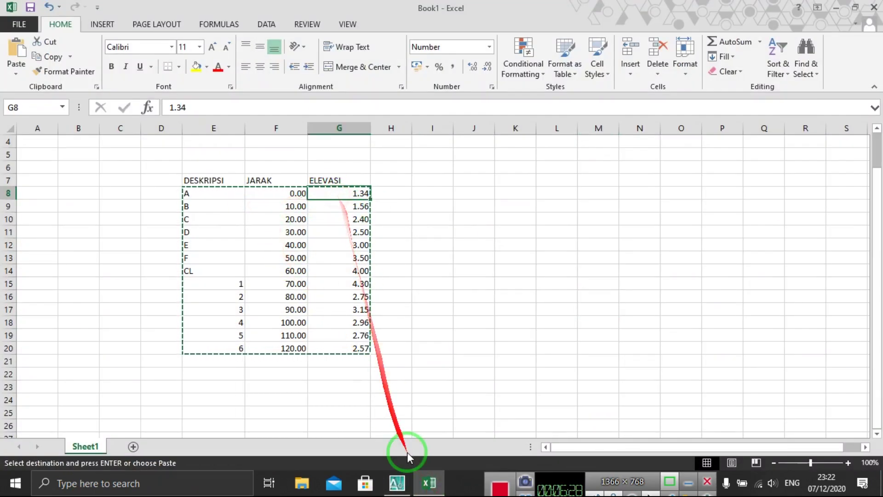
pyautogui.click(397, 483)
pyautogui.scroll(-3, 430, 198)
pyautogui.scroll(-2, 423, 192)
pyautogui.moveTo(424, 192)
pyautogui.mouseDown(button='middle')
pyautogui.moveTo(290, 242)
pyautogui.moveTo(309, 258)
pyautogui.moveTo(257, 252)
pyautogui.mouseUp(button='middle')
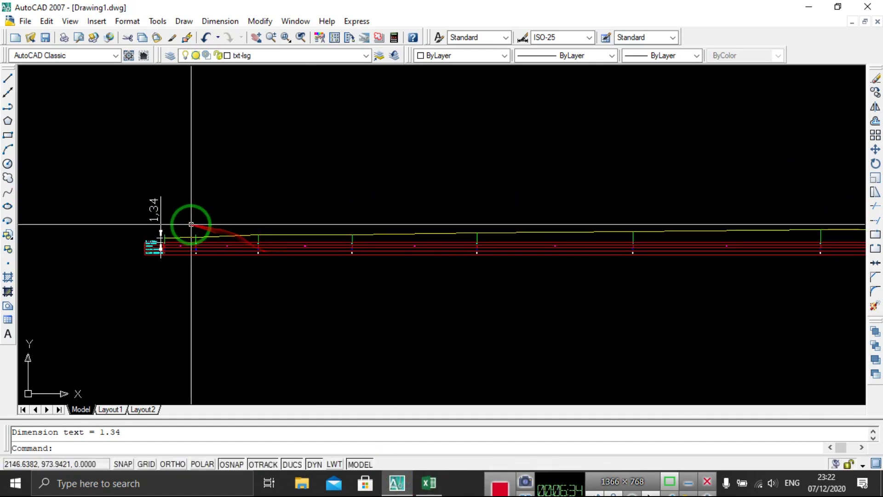
pyautogui.scroll(1, 191, 224)
pyautogui.click(161, 212)
pyautogui.click(147, 185)
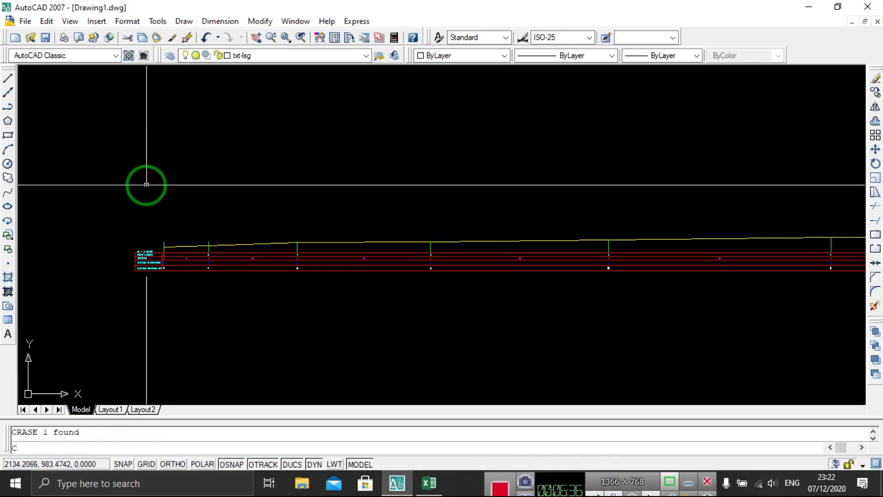
pyautogui.scroll(-3, 184, 195)
pyautogui.scroll(-1, 416, 271)
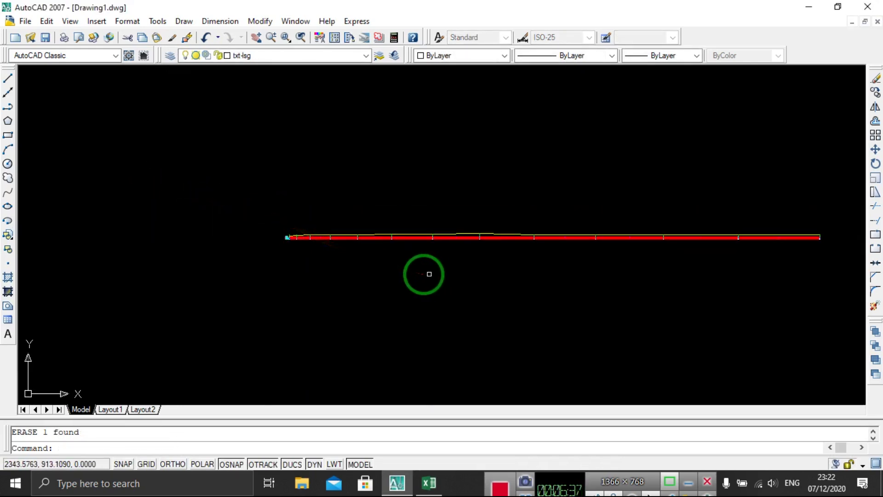
pyautogui.click(429, 483)
# Copy the point labels E8:E20 into column K starting at K8.
pyautogui.click(477, 223)
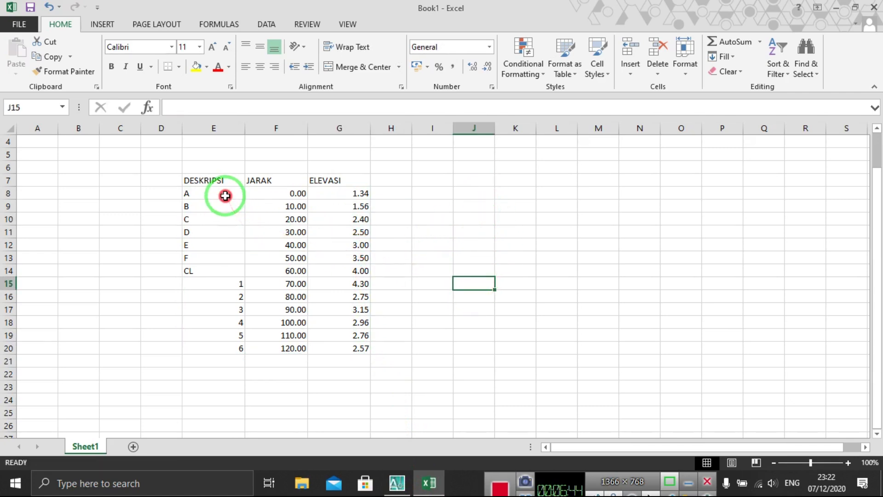
pyautogui.moveTo(225, 196); pyautogui.dragTo(225, 355)
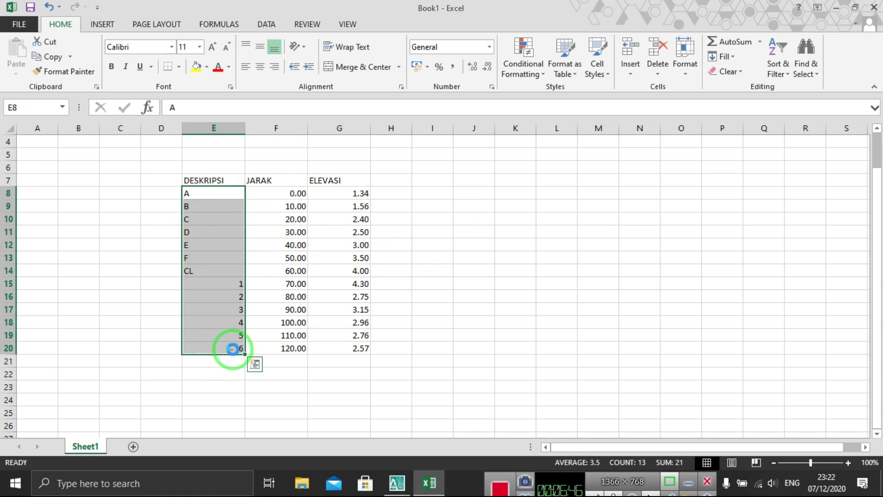
pyautogui.hotkey('ctrl', 'c')
pyautogui.click(526, 195)
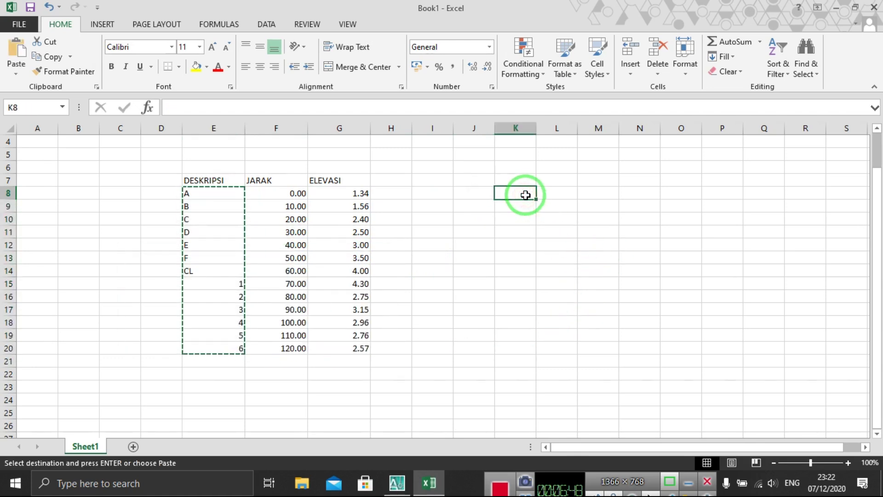
pyautogui.rightClick(525, 195)
pyautogui.click(568, 248)
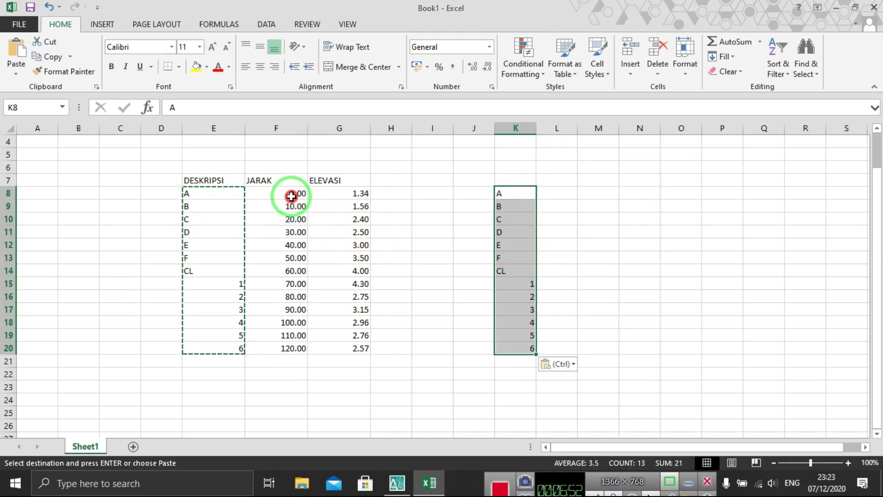
# Fill L8:L20 with spacings of 0 then 10 as values.
pyautogui.moveTo(291, 196); pyautogui.dragTo(291, 205)
pyautogui.hotkey('ctrl', 'c')
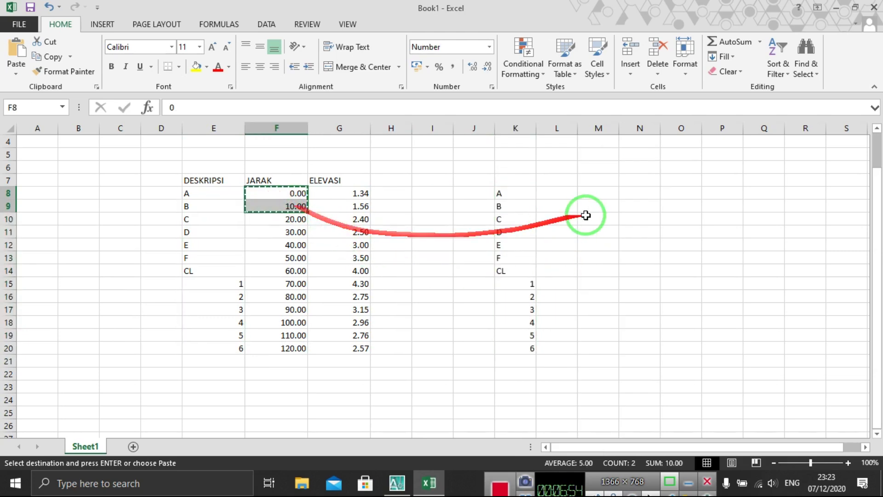
pyautogui.click(567, 197)
pyautogui.rightClick(568, 196)
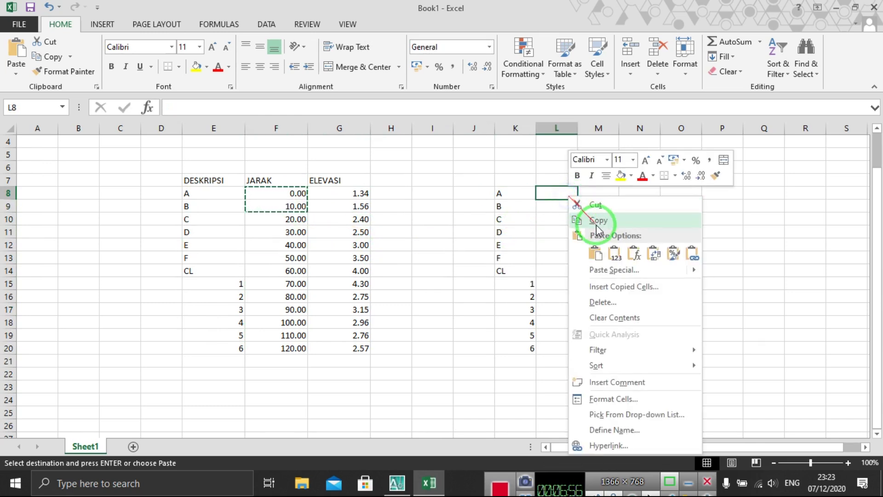
pyautogui.click(617, 253)
pyautogui.click(570, 225)
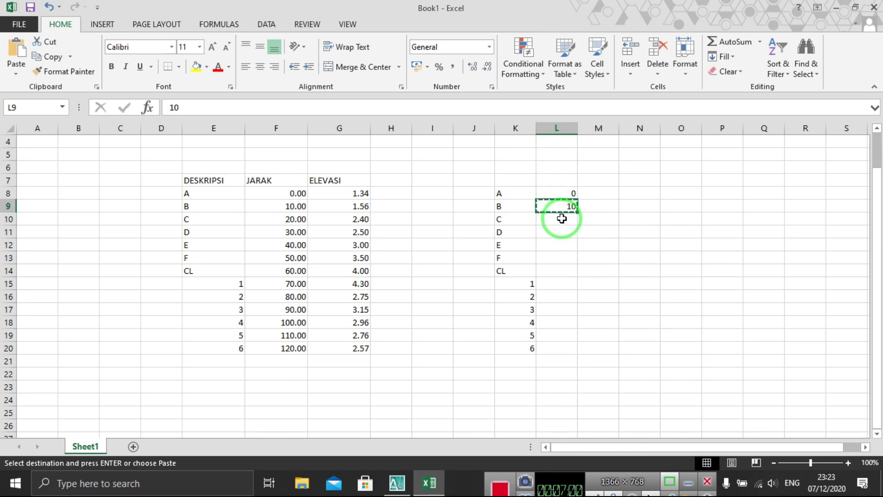
pyautogui.moveTo(562, 219); pyautogui.dragTo(559, 328)
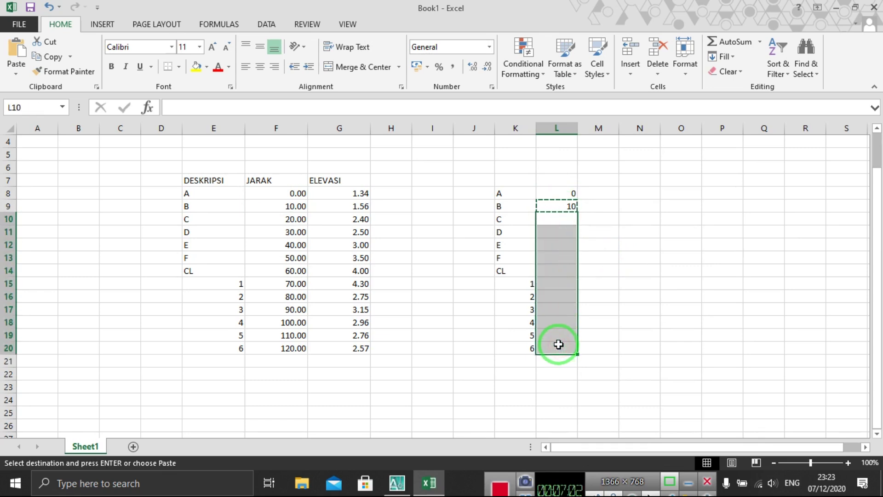
pyautogui.click(657, 266)
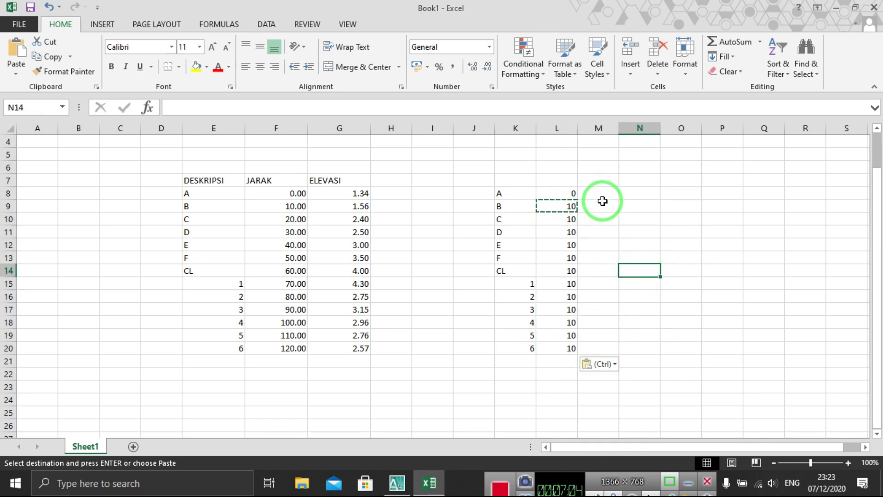
# Fill M8:M20 with =G8+1 elevations and convert them to plain values.
pyautogui.write('=')
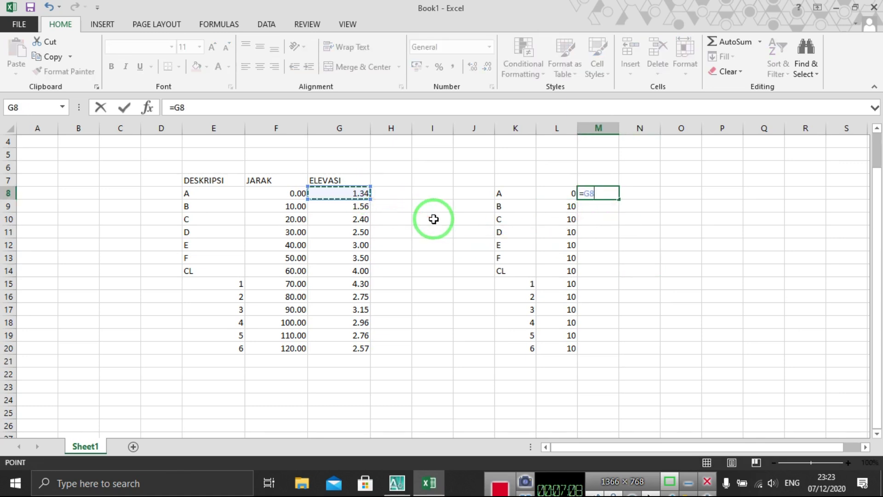
pyautogui.write('1')
pyautogui.press('Return')
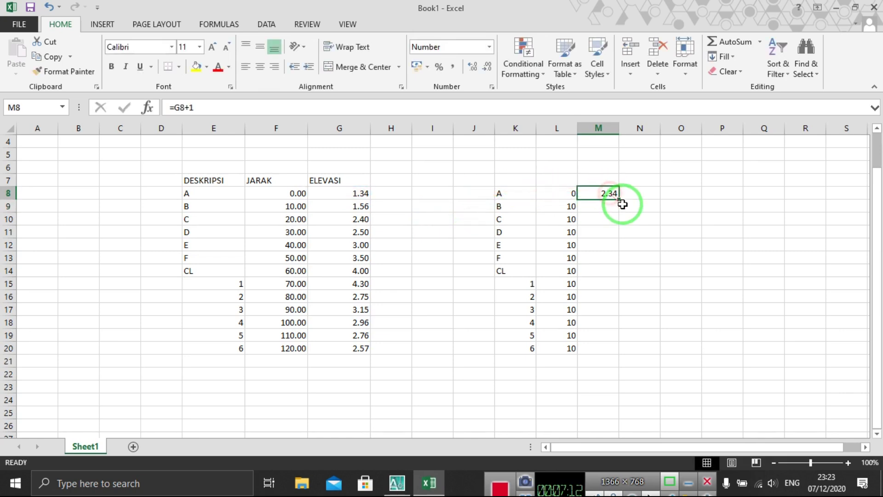
pyautogui.moveTo(609, 351); pyautogui.dragTo(610, 352)
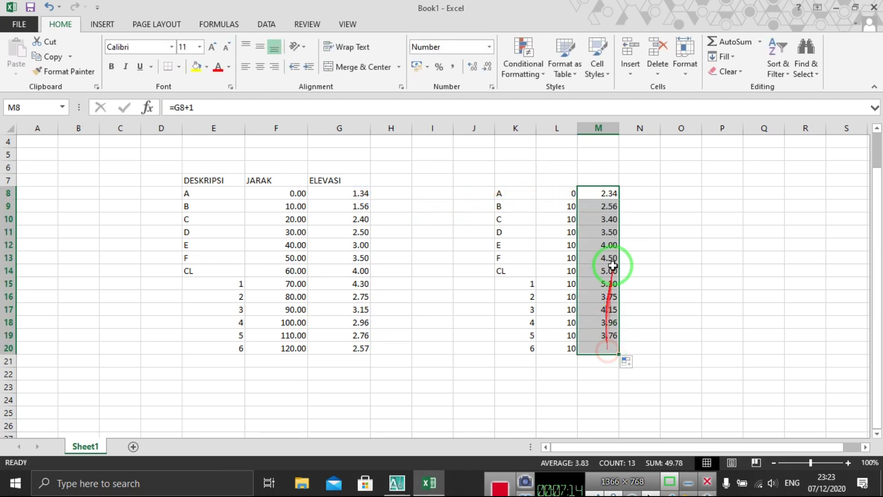
pyautogui.click(603, 193)
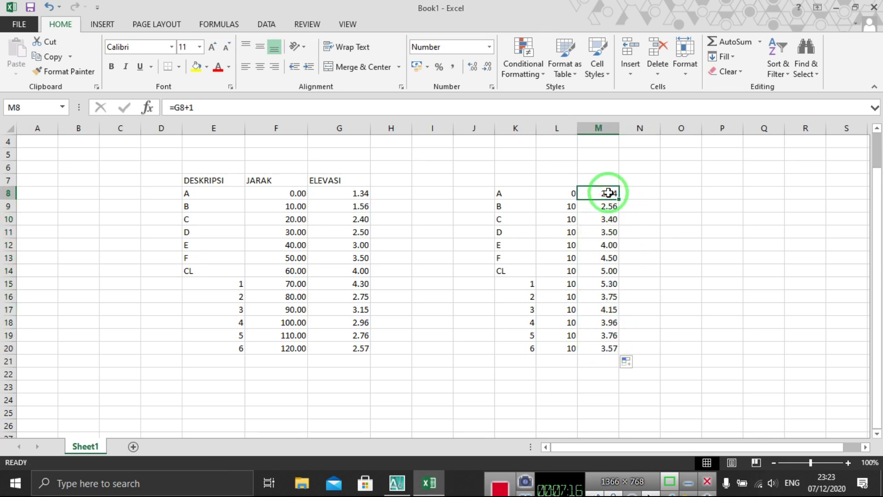
pyautogui.moveTo(608, 193); pyautogui.dragTo(610, 335)
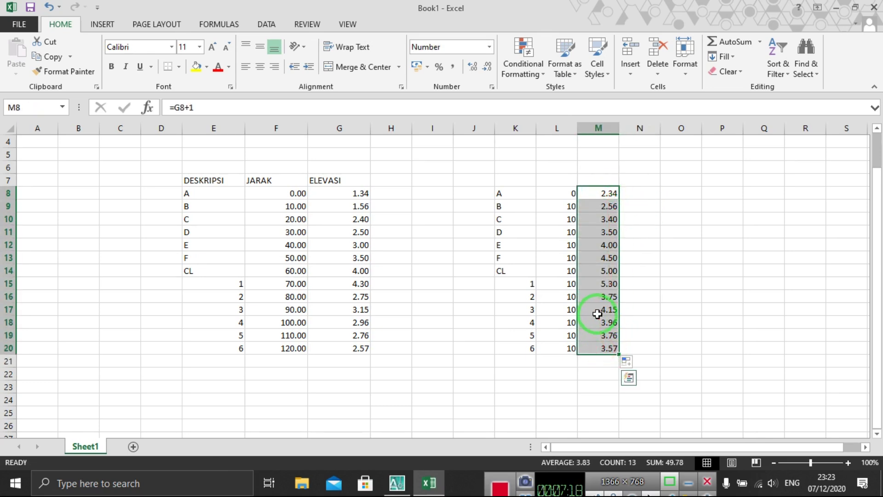
pyautogui.hotkey('ctrl', 'c')
pyautogui.rightClick(601, 230)
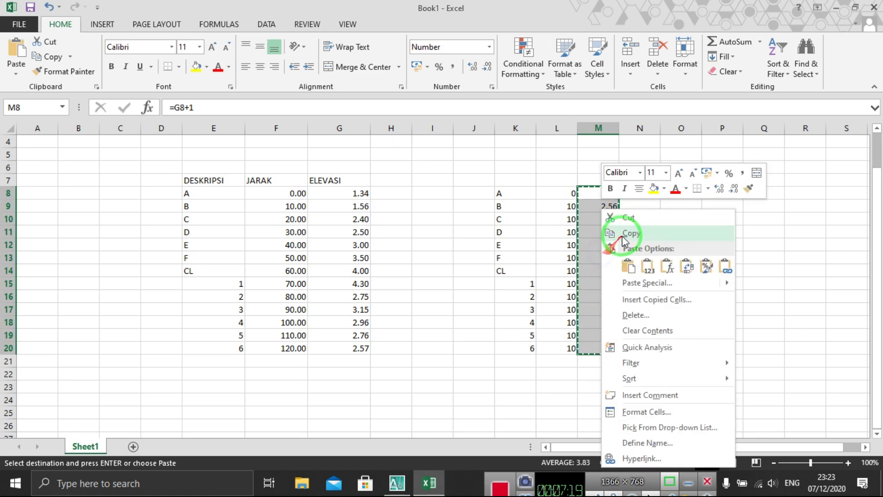
pyautogui.click(645, 266)
pyautogui.click(674, 218)
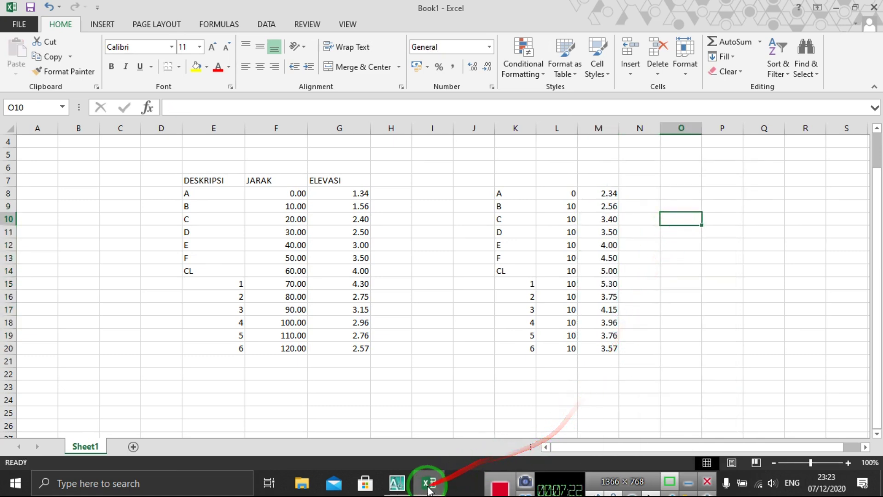
pyautogui.click(397, 483)
# Start a fresh SEC run waiting at the Nomor Titik prompt, then return to Excel.
pyautogui.moveTo(400, 263); pyautogui.dragTo(449, 303, button='middle')
pyautogui.write('sec')
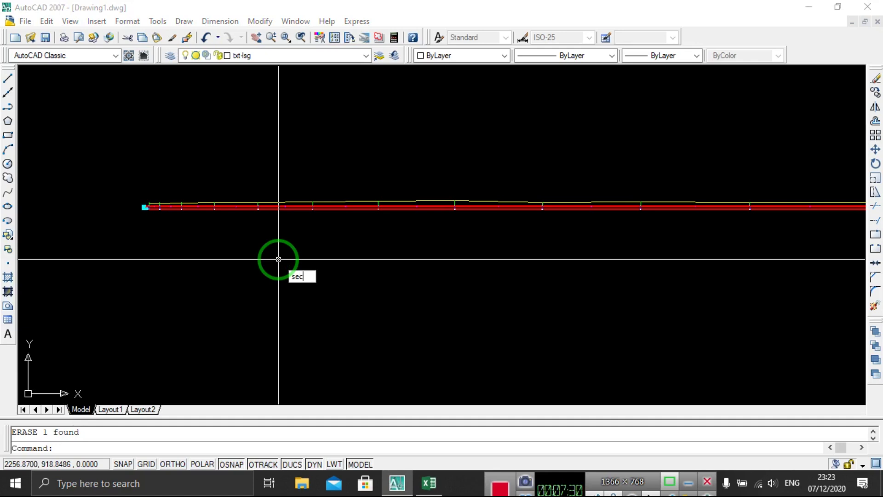
pyautogui.press('Return')
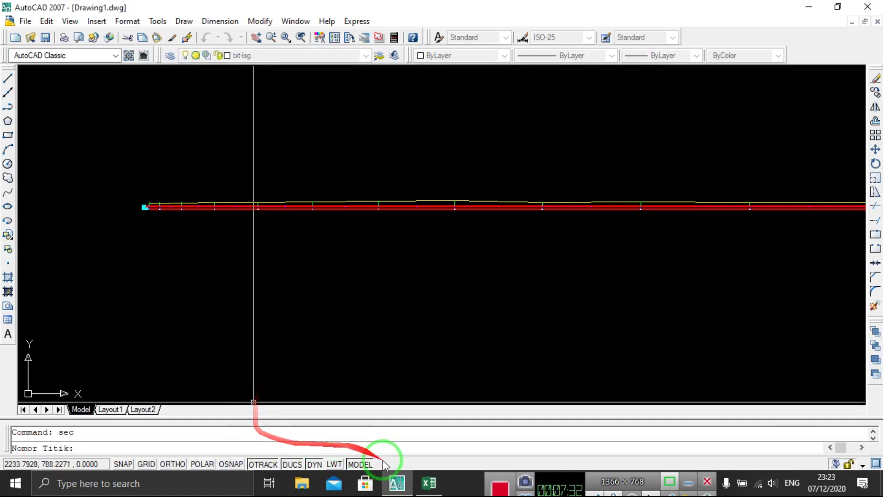
pyautogui.click(426, 491)
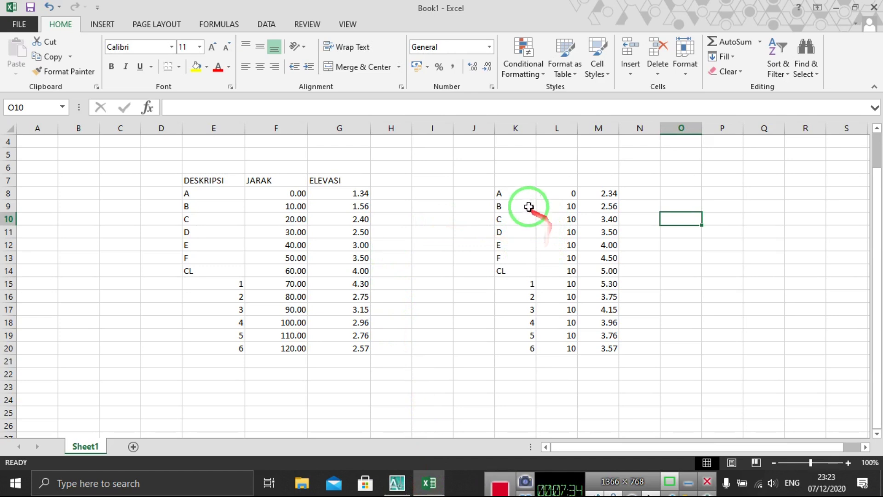
# Copy the K8:M20 table and bring up AutoCAD's command-line paste menu.
pyautogui.moveTo(519, 198); pyautogui.dragTo(606, 350)
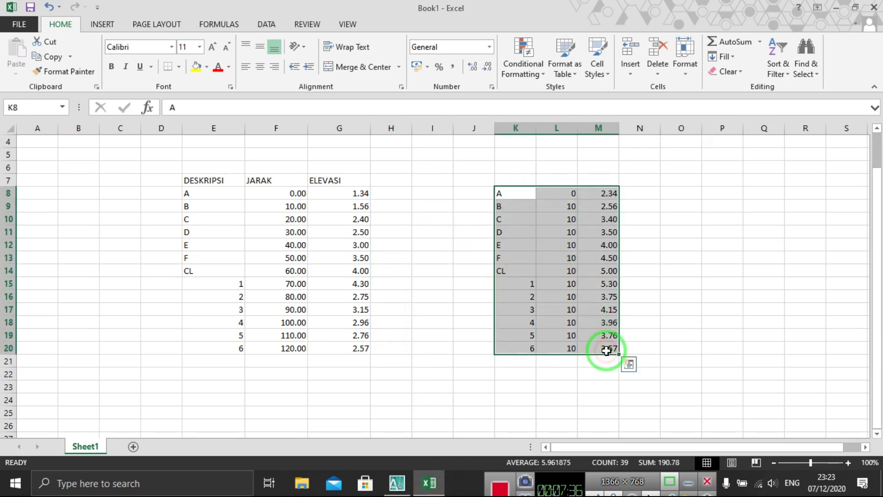
pyautogui.rightClick(596, 332)
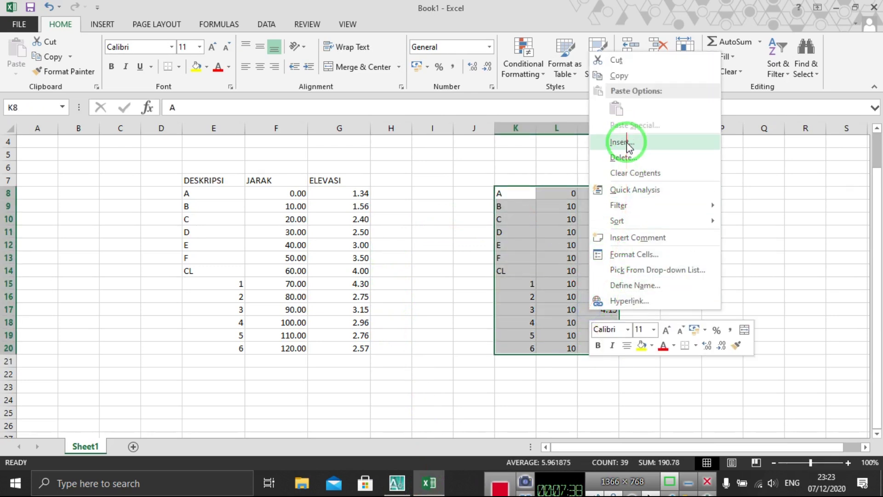
pyautogui.click(643, 77)
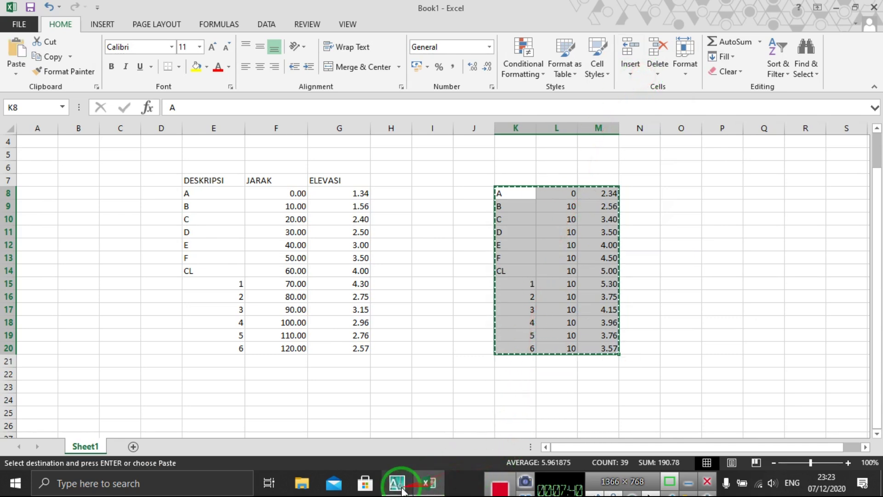
pyautogui.click(396, 483)
pyautogui.rightClick(118, 449)
# Paste the data into SEC and draw a second section below at scales 100/100, datum 0.
pyautogui.click(166, 409)
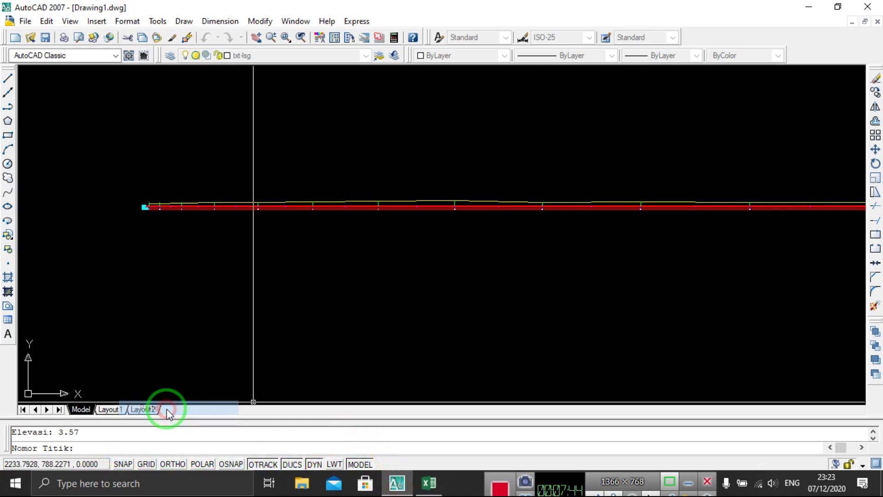
pyautogui.moveTo(210, 311); pyautogui.dragTo(316, 257, button='middle')
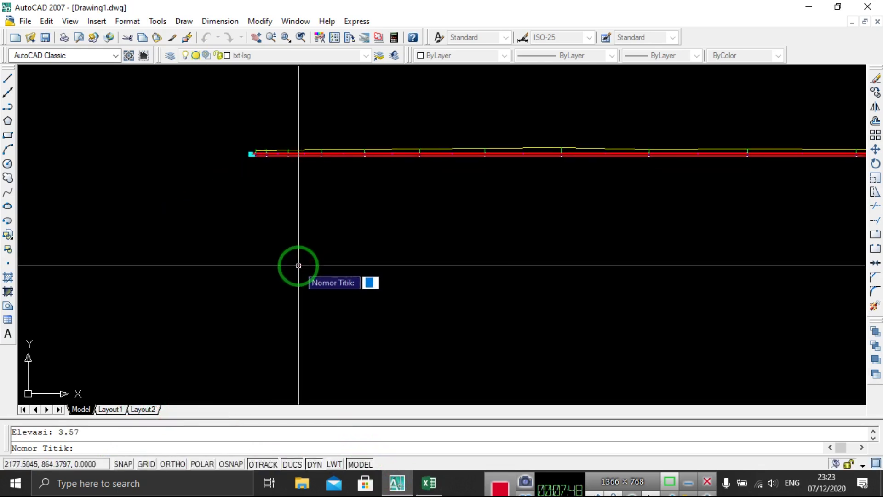
pyautogui.scroll(-2, 299, 294)
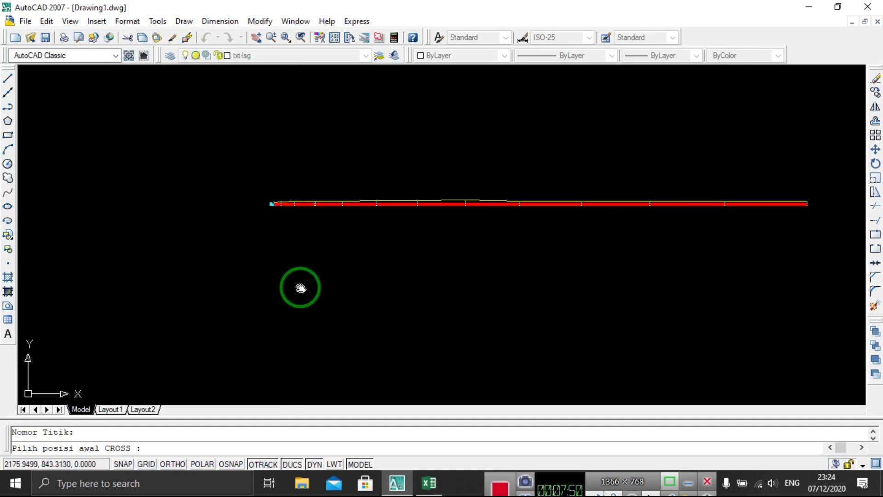
pyautogui.moveTo(296, 289); pyautogui.dragTo(327, 215, button='middle')
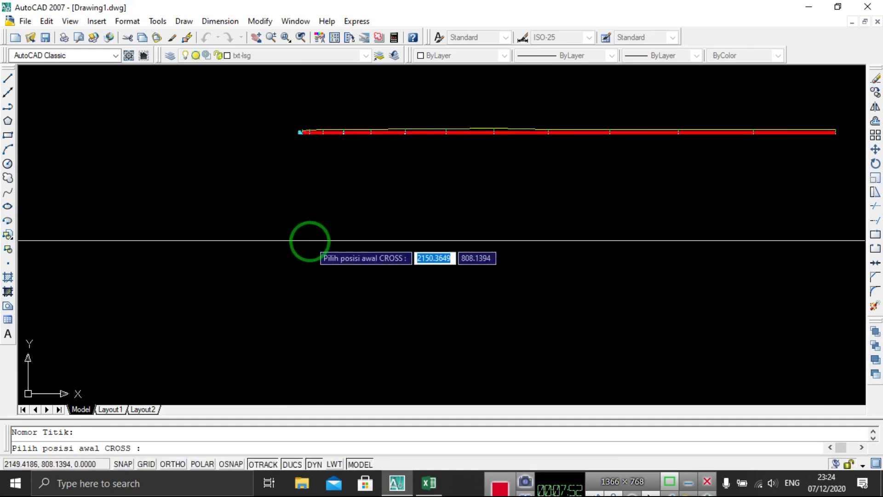
pyautogui.click(305, 243)
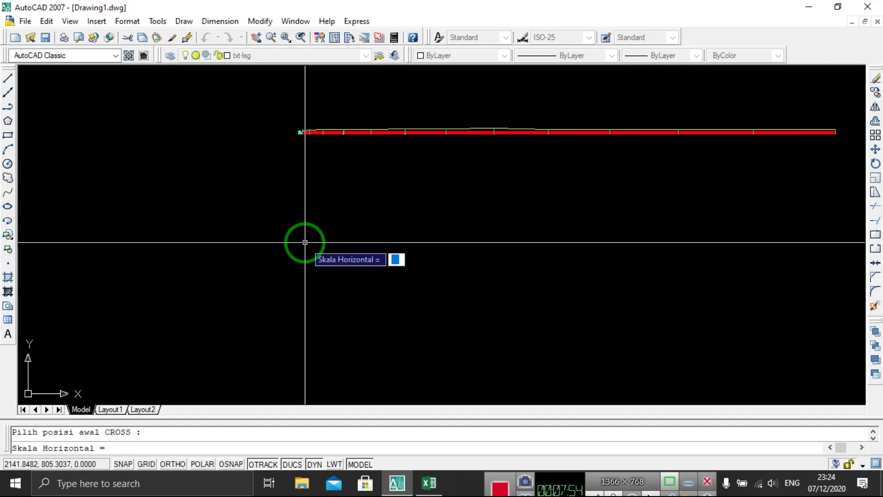
pyautogui.write('00')
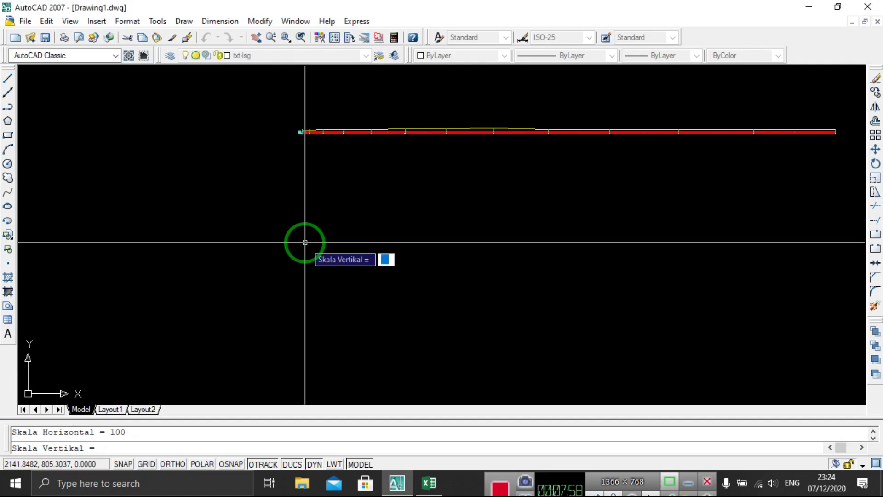
pyautogui.write('00')
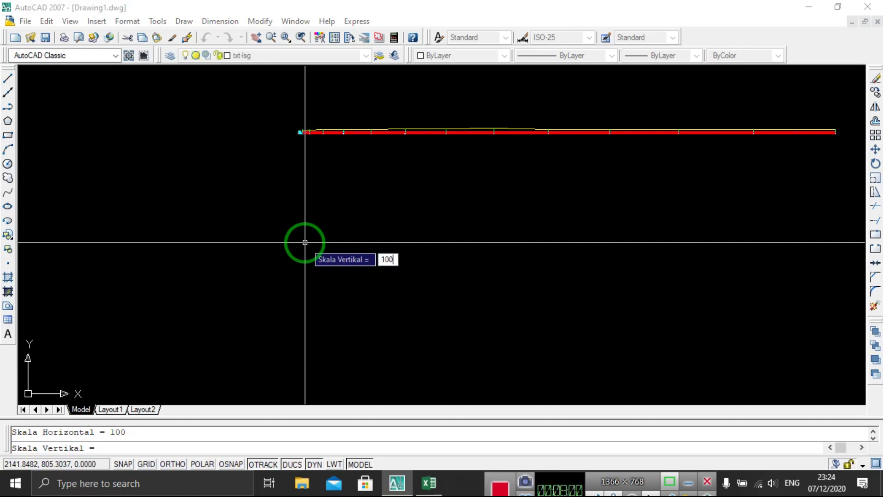
pyautogui.press('Return')
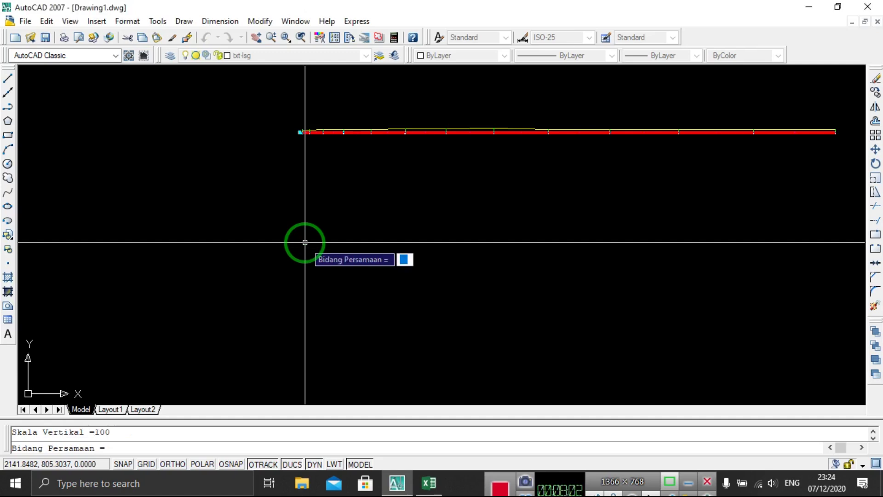
pyautogui.write('0')
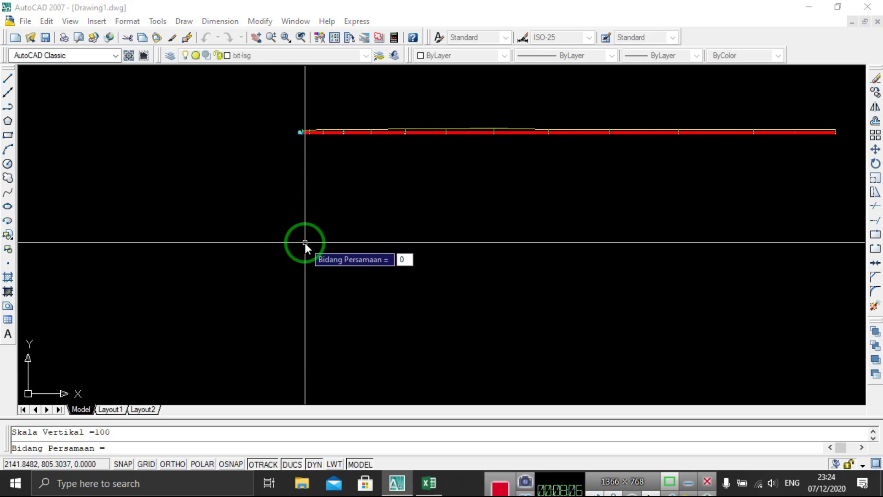
pyautogui.press('Return')
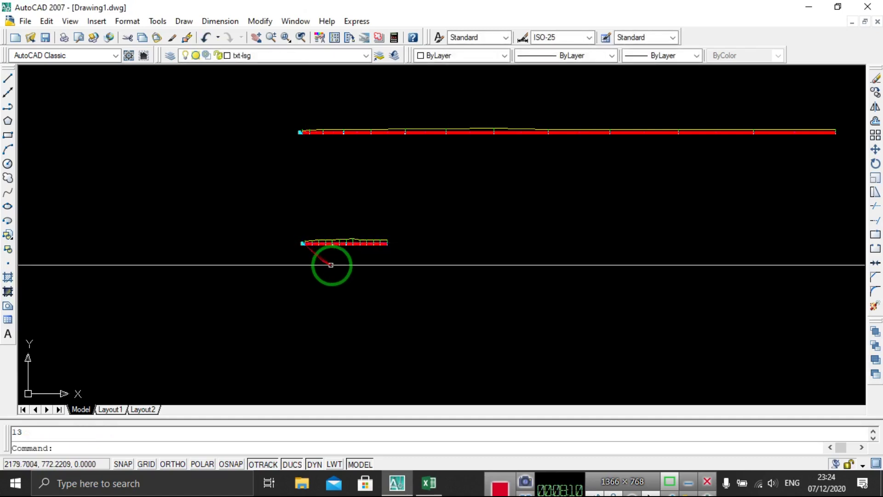
pyautogui.scroll(2, 327, 247)
pyautogui.scroll(5, 282, 243)
pyautogui.scroll(3, 283, 243)
pyautogui.scroll(-1, 390, 266)
pyautogui.scroll(-2, 391, 266)
pyautogui.scroll(-2, 391, 266)
pyautogui.scroll(-2, 460, 257)
pyautogui.scroll(2, 523, 213)
pyautogui.scroll(2, 503, 173)
pyautogui.scroll(2, 434, 273)
pyautogui.scroll(2, 418, 217)
pyautogui.scroll(3, 513, 201)
pyautogui.scroll(-2, 512, 201)
pyautogui.scroll(-4, 512, 193)
pyautogui.scroll(4, 487, 317)
pyautogui.scroll(-3, 467, 230)
pyautogui.scroll(4, 457, 206)
pyautogui.moveTo(462, 211); pyautogui.dragTo(535, 318, button='middle')
pyautogui.scroll(-4, 534, 322)
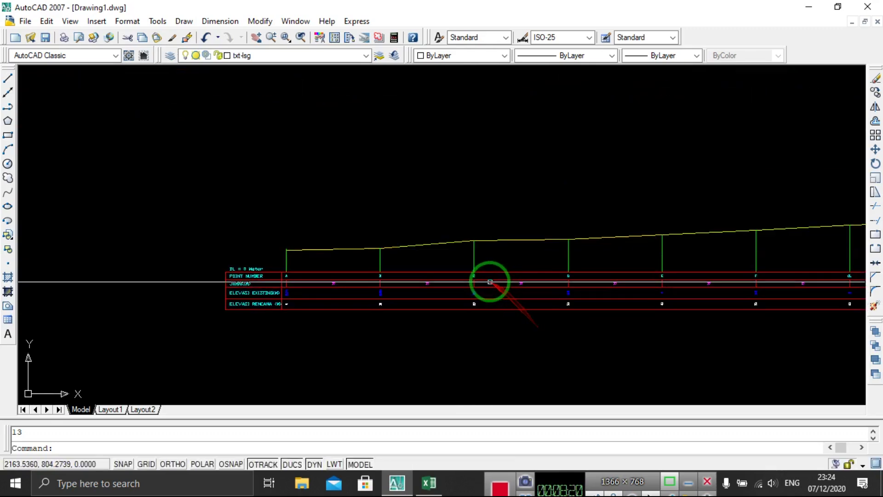
pyautogui.moveTo(489, 282); pyautogui.dragTo(398, 250, button='middle')
pyautogui.scroll(-2, 398, 250)
pyautogui.moveTo(534, 269); pyautogui.dragTo(375, 268, button='middle')
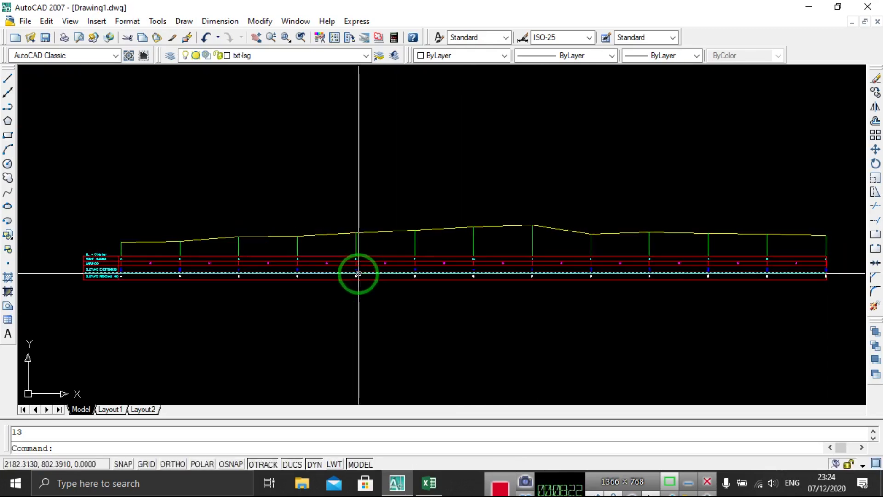
pyautogui.scroll(5, 119, 282)
pyautogui.moveTo(300, 295); pyautogui.dragTo(368, 316, button='middle')
pyautogui.scroll(2, 551, 230)
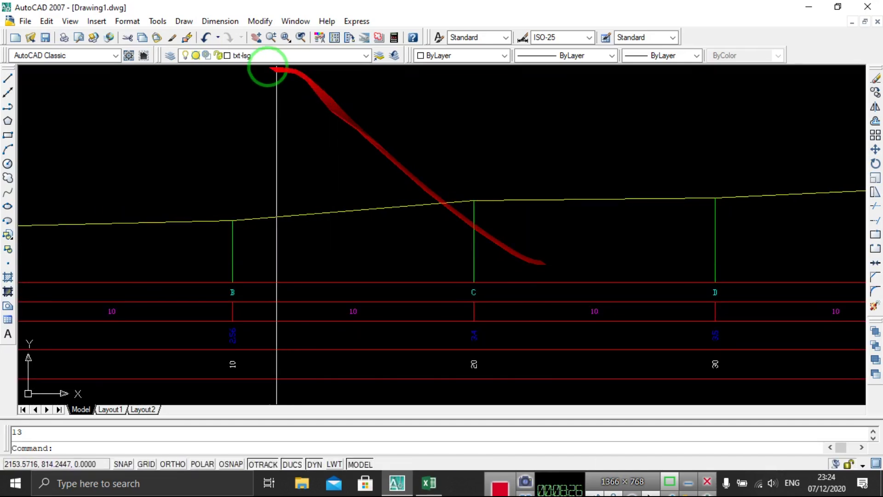
pyautogui.click(221, 21)
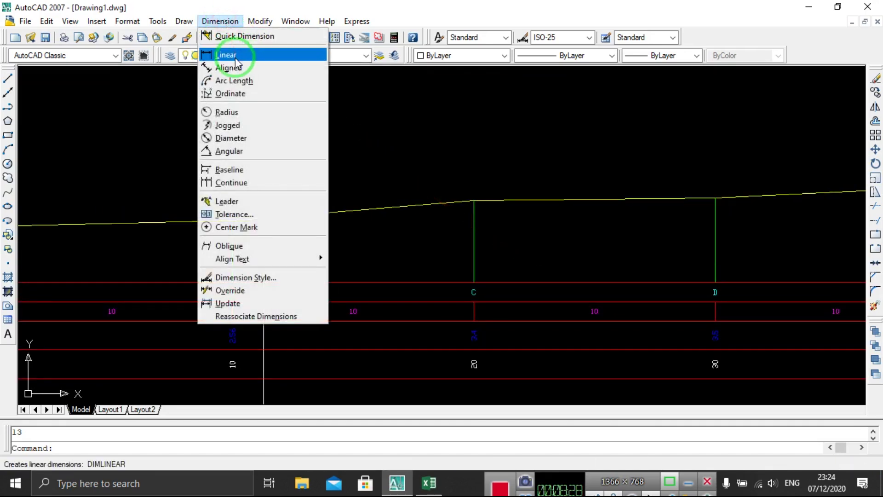
# Start a linear dimension with every object snap mode enabled.
pyautogui.click(235, 58)
pyautogui.scroll(2, 285, 278)
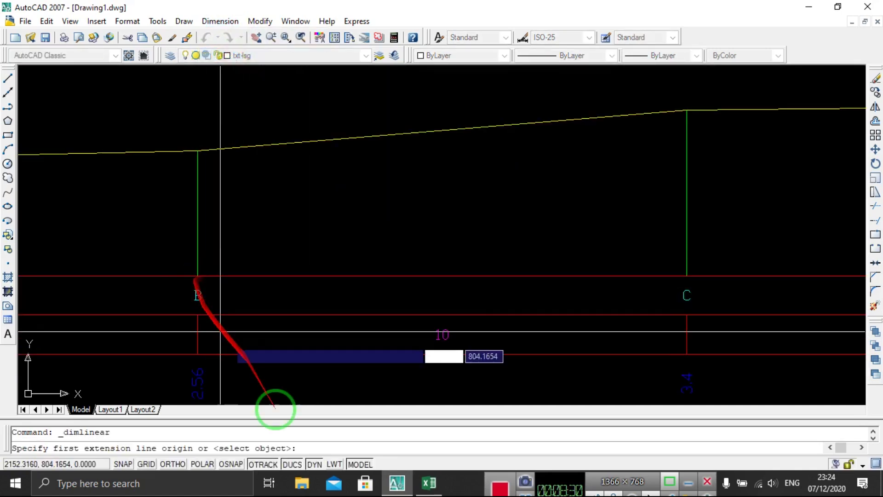
pyautogui.rightClick(235, 465)
pyautogui.click(274, 458)
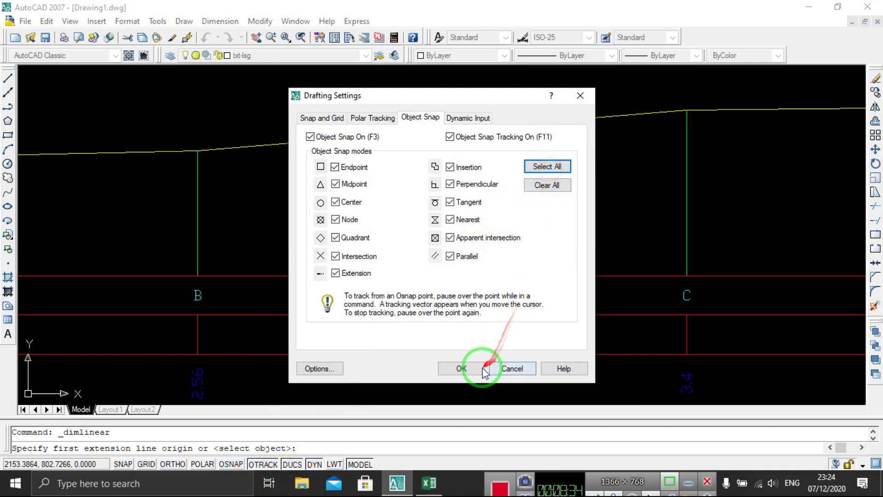
pyautogui.click(486, 369)
# Try two horizontal dimensions between stations A, B and C, cancelling both.
pyautogui.click(199, 275)
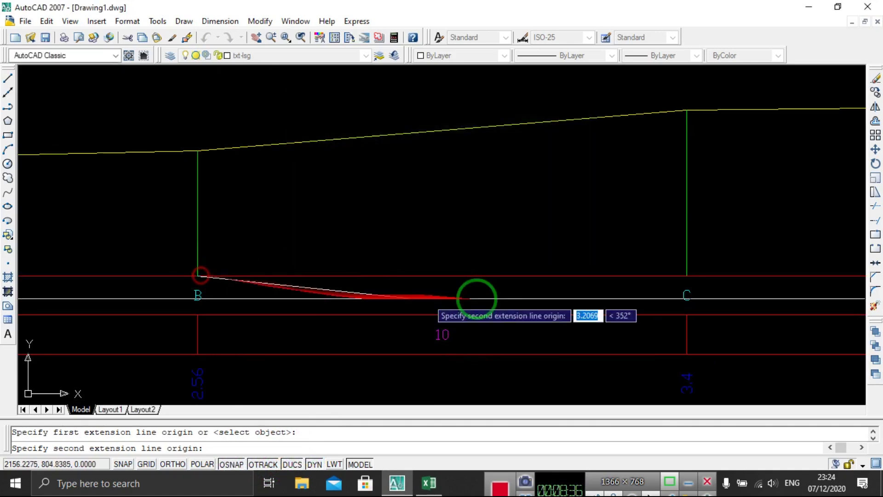
pyautogui.click(687, 276)
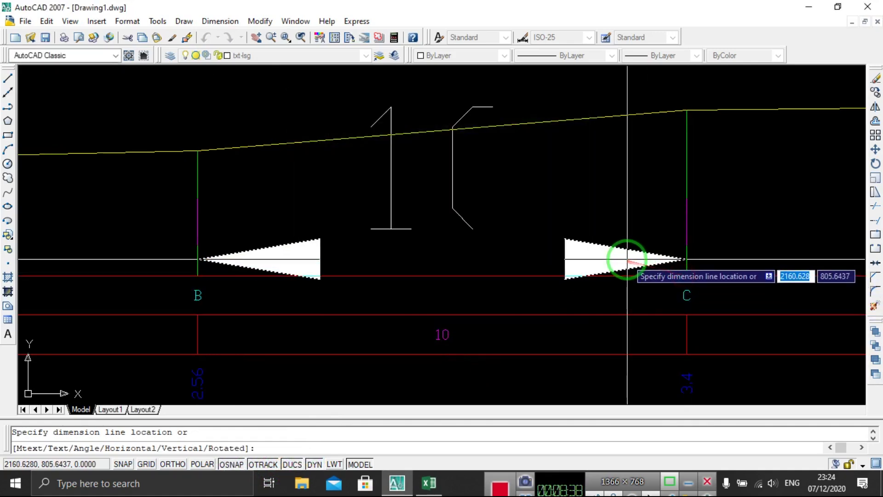
pyautogui.press('Escape')
pyautogui.scroll(-4, 627, 259)
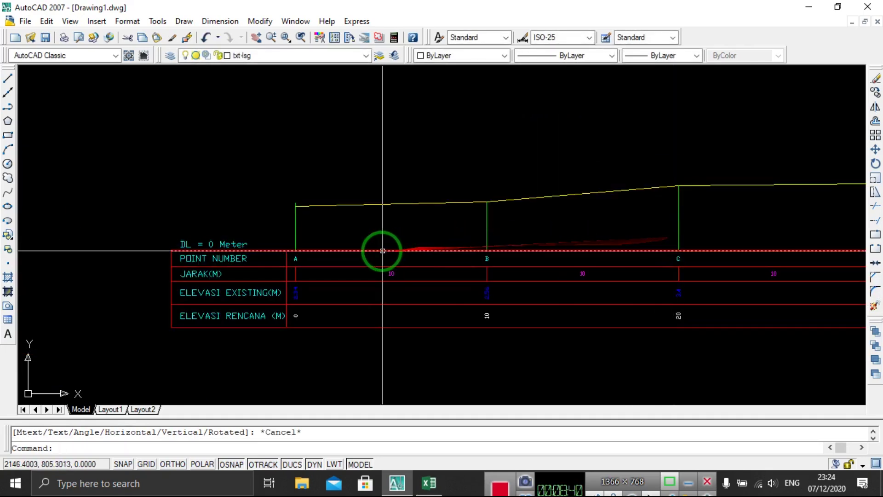
pyautogui.scroll(5, 341, 258)
pyautogui.press('Return')
pyautogui.click(197, 269)
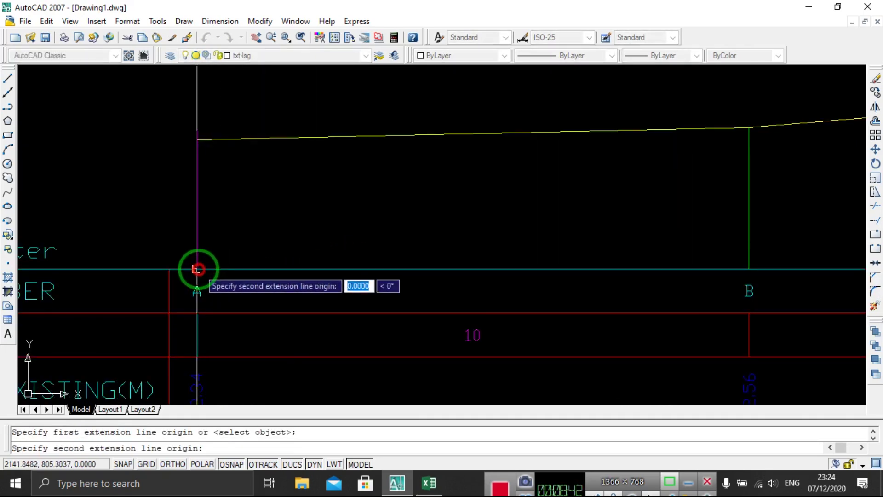
pyautogui.click(748, 269)
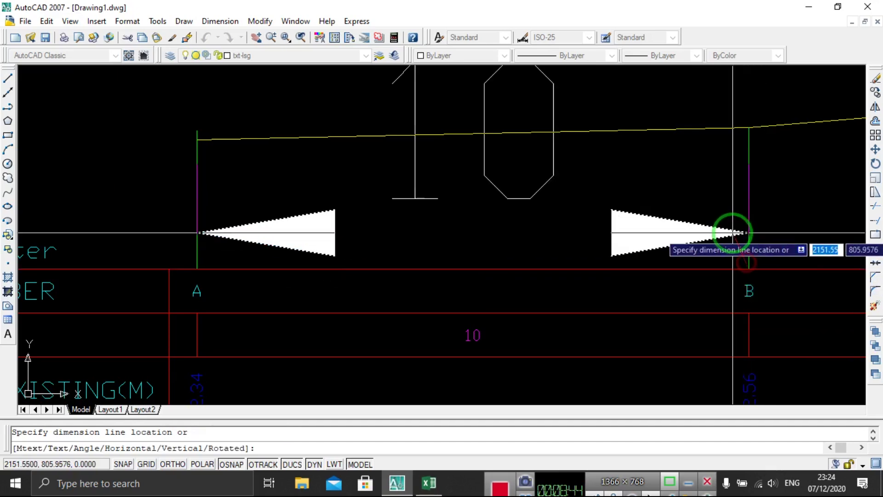
pyautogui.press('Escape')
# Dimension the 3.5 height from the table's top line to the ground profile at station D.
pyautogui.scroll(-5, 731, 233)
pyautogui.moveTo(731, 233); pyautogui.dragTo(389, 229, button='middle')
pyautogui.scroll(2, 566, 258)
pyautogui.scroll(3, 570, 258)
pyautogui.scroll(2, 571, 258)
pyautogui.moveTo(554, 252); pyautogui.dragTo(528, 325, button='middle')
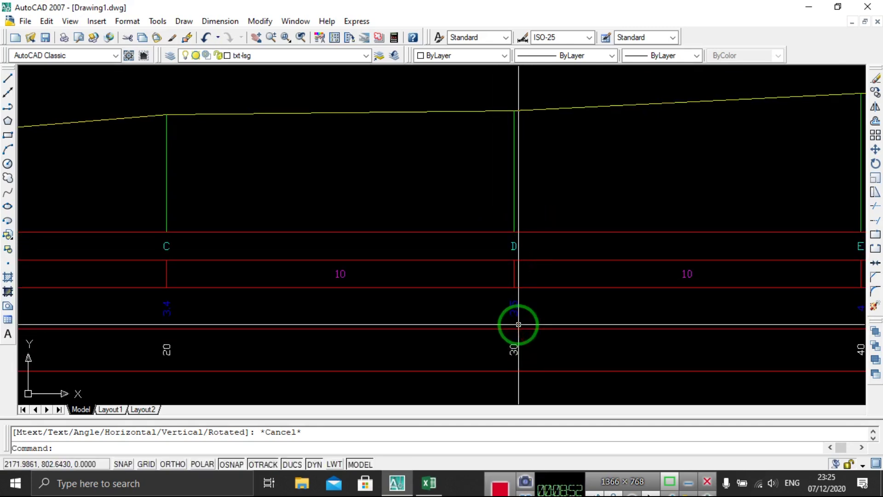
pyautogui.press('Return')
pyautogui.click(514, 232)
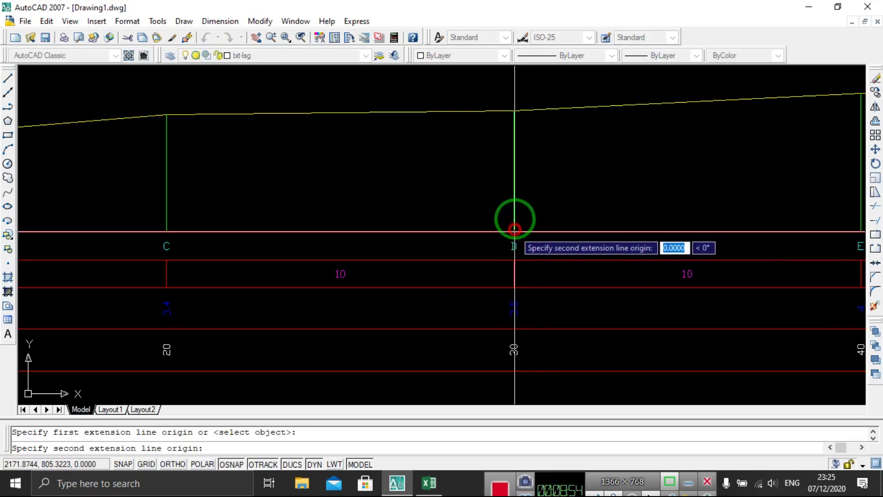
pyautogui.scroll(3, 512, 111)
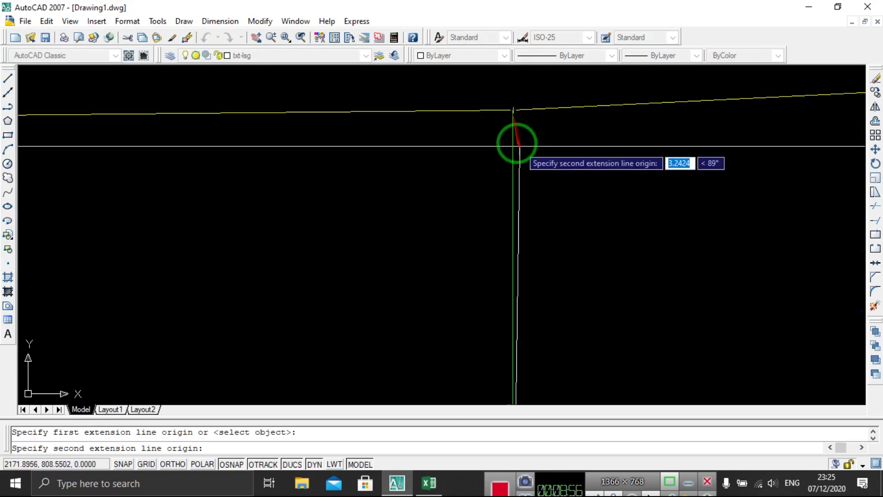
pyautogui.click(513, 110)
pyautogui.scroll(-3, 450, 136)
pyautogui.scroll(-4, 483, 191)
pyautogui.click(474, 191)
# Add the 5.3 height dimension from the table top to the ground at station 1.
pyautogui.moveTo(483, 191); pyautogui.dragTo(481, 251, button='middle')
pyautogui.scroll(3, 516, 240)
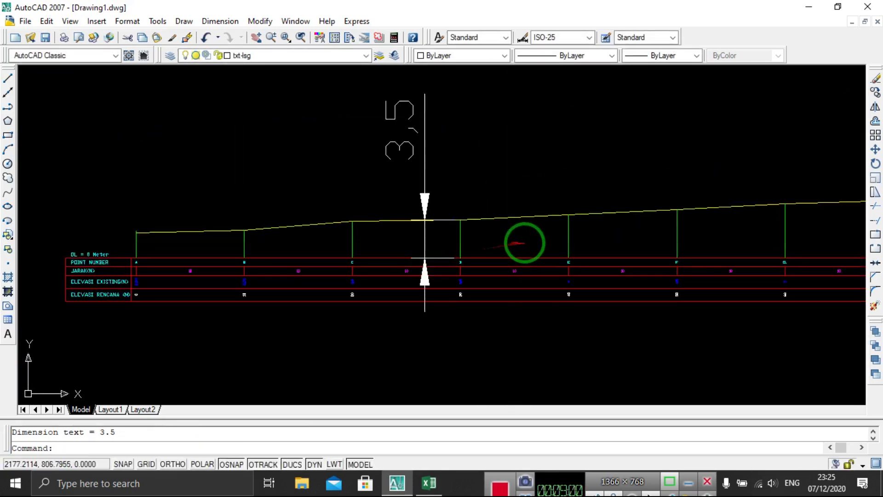
pyautogui.scroll(-4, 532, 242)
pyautogui.moveTo(533, 242); pyautogui.dragTo(419, 239, button='middle')
pyautogui.scroll(5, 420, 239)
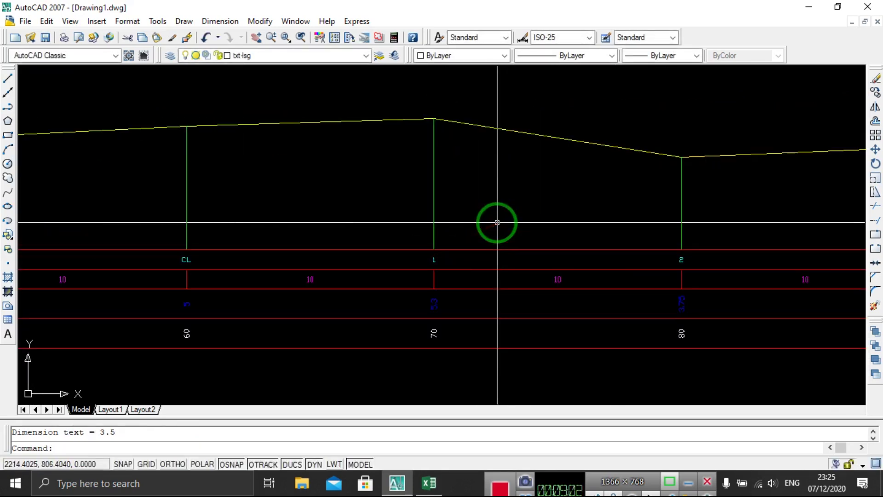
pyautogui.press('Return')
pyautogui.scroll(4, 454, 239)
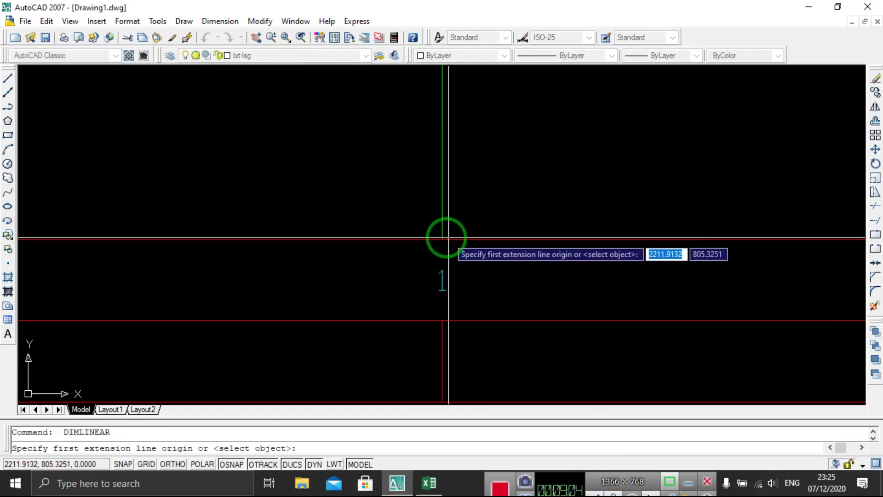
pyautogui.click(442, 239)
pyautogui.scroll(-5, 442, 238)
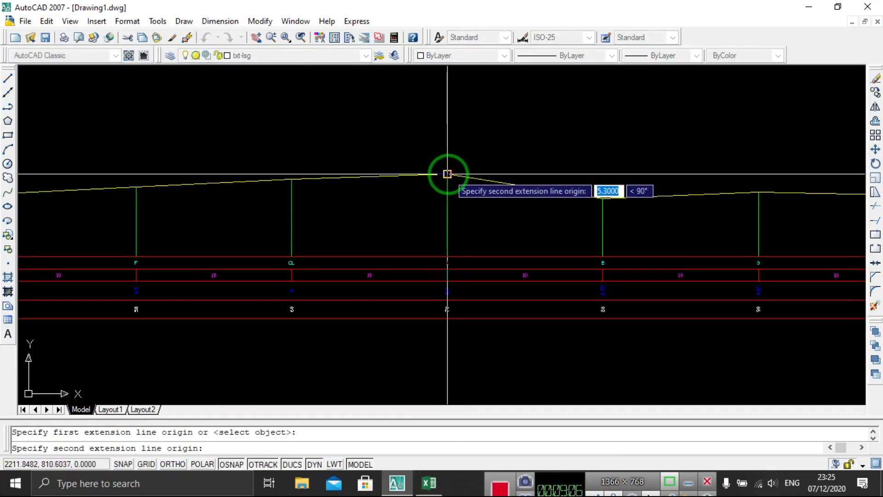
pyautogui.click(447, 174)
pyautogui.scroll(-4, 447, 173)
pyautogui.click(425, 170)
# Add the 3.75 height dimension at station 2, then select two of the new dimensions.
pyautogui.scroll(5, 439, 227)
pyautogui.scroll(3, 433, 241)
pyautogui.scroll(-4, 432, 240)
pyautogui.moveTo(435, 244); pyautogui.dragTo(465, 382, button='middle')
pyautogui.scroll(-2, 453, 189)
pyautogui.scroll(-4, 439, 157)
pyautogui.scroll(6, 585, 244)
pyautogui.press('Return')
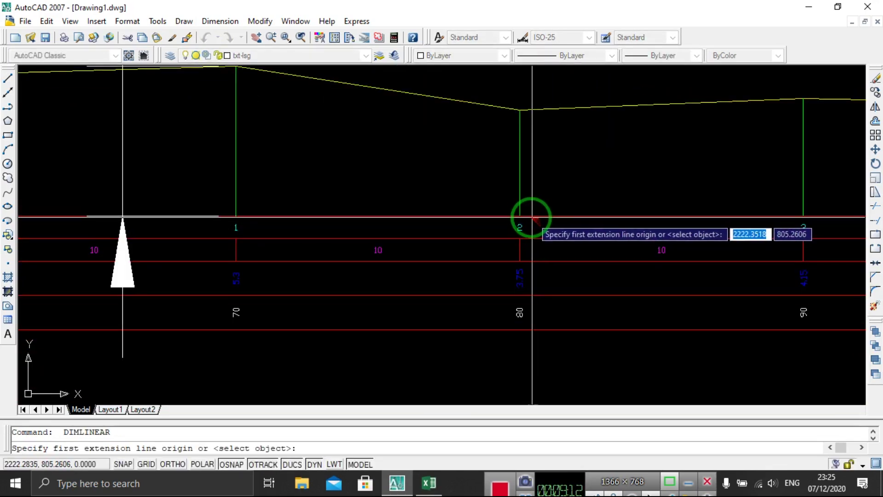
pyautogui.click(519, 214)
pyautogui.click(520, 108)
pyautogui.scroll(-3, 506, 124)
pyautogui.click(467, 134)
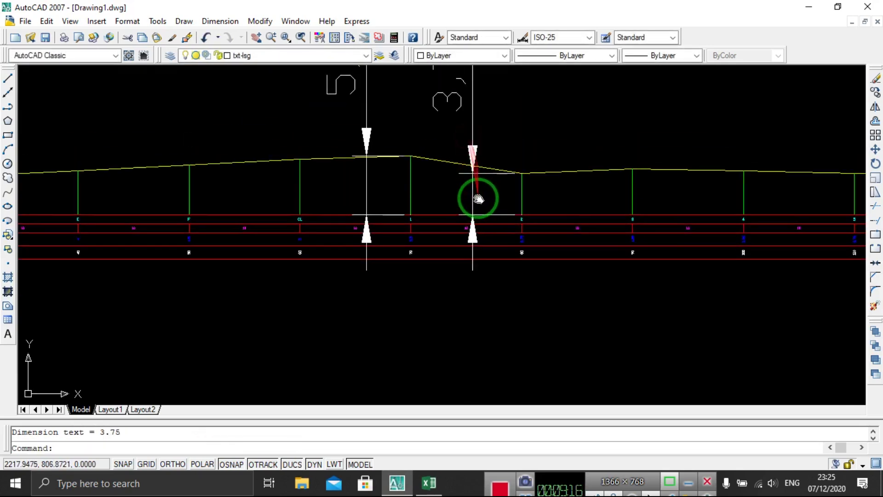
pyautogui.scroll(7, 493, 272)
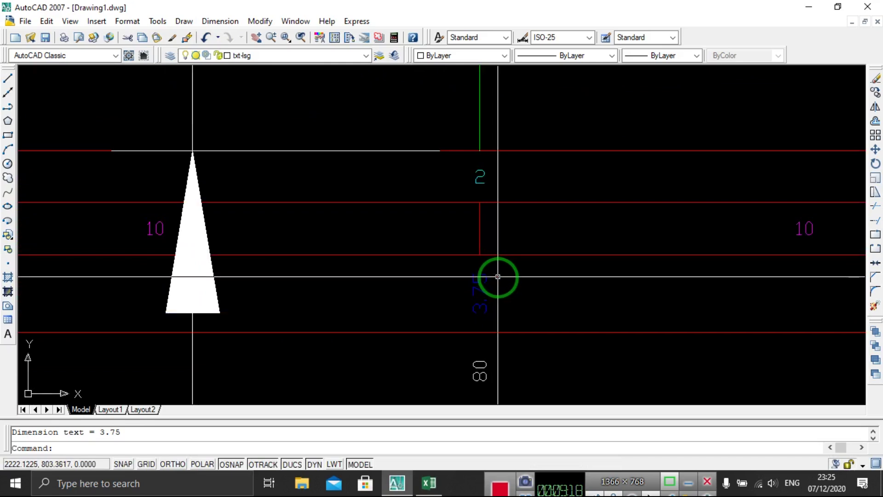
pyautogui.scroll(-5, 494, 274)
pyautogui.click(539, 210)
pyautogui.click(380, 143)
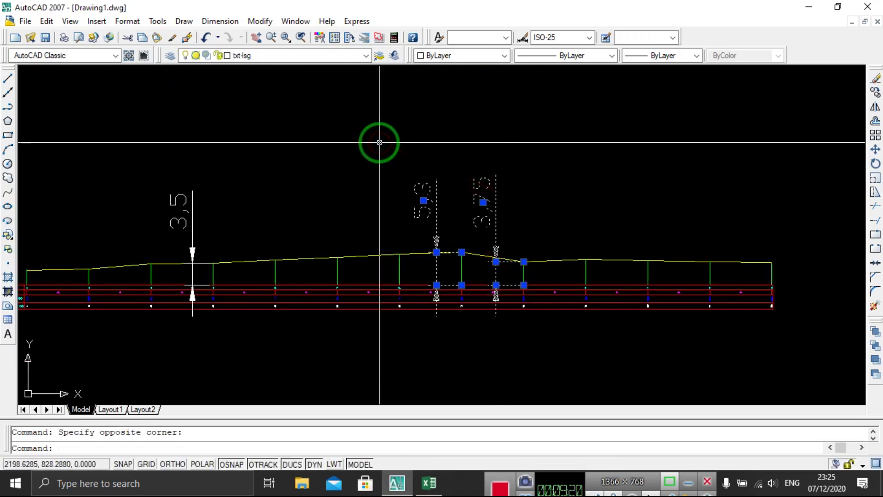
# Erase the trial 5.3, 3.75 and 3.5 height dimensions.
pyautogui.press('Delete')
pyautogui.scroll(-3, 460, 202)
pyautogui.scroll(4, 427, 244)
pyautogui.scroll(3, 427, 244)
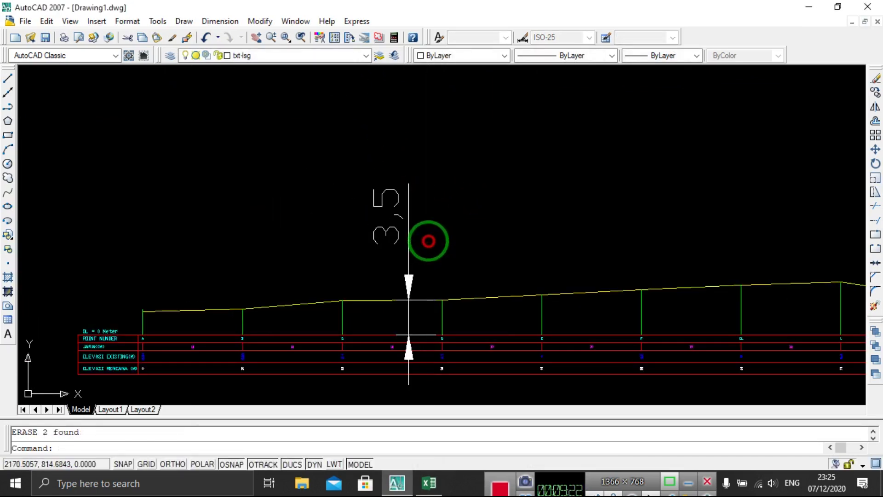
pyautogui.click(427, 241)
pyautogui.click(391, 201)
pyautogui.press('Delete')
# Pan and zoom to the data table's left end and its row labels.
pyautogui.scroll(-1, 456, 248)
pyautogui.scroll(-1, 374, 226)
pyautogui.scroll(-2, 399, 240)
pyautogui.moveTo(385, 269)
pyautogui.mouseDown(button='middle')
pyautogui.moveTo(412, 295)
pyautogui.moveTo(468, 266)
pyautogui.moveTo(641, 252)
pyautogui.moveTo(469, 237)
pyautogui.moveTo(595, 227)
pyautogui.moveTo(613, 216)
pyautogui.moveTo(627, 253)
pyautogui.mouseUp(button='middle')
pyautogui.scroll(3, 463, 289)
pyautogui.scroll(2, 641, 253)
pyautogui.scroll(2, 627, 253)
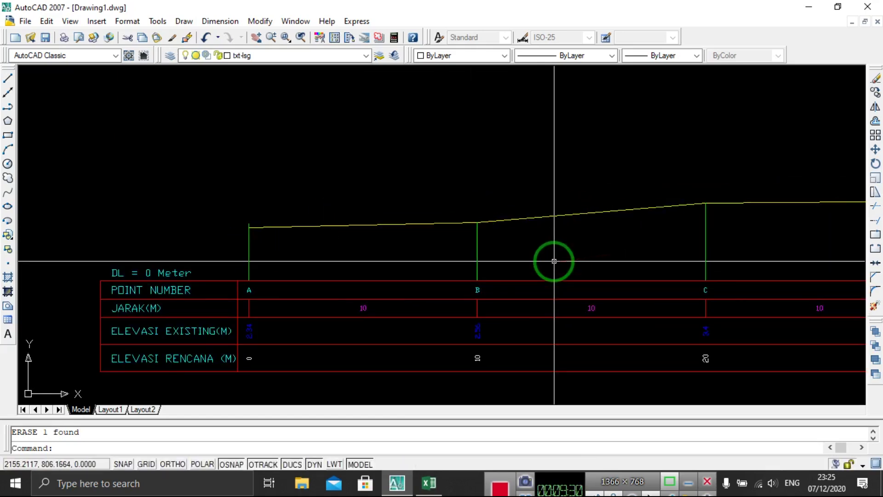
pyautogui.moveTo(554, 258); pyautogui.dragTo(626, 231, button='middle')
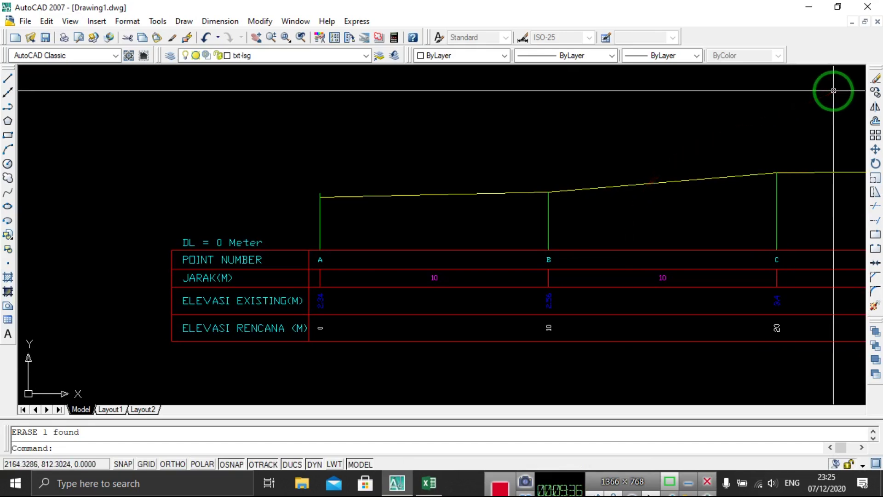
# Minimise the AutoCAD drawing and Excel spreadsheet windows, then refresh the desktop twice.
pyautogui.click(806, 5)
pyautogui.click(828, 7)
pyautogui.rightClick(584, 139)
pyautogui.click(628, 178)
pyautogui.rightClick(512, 130)
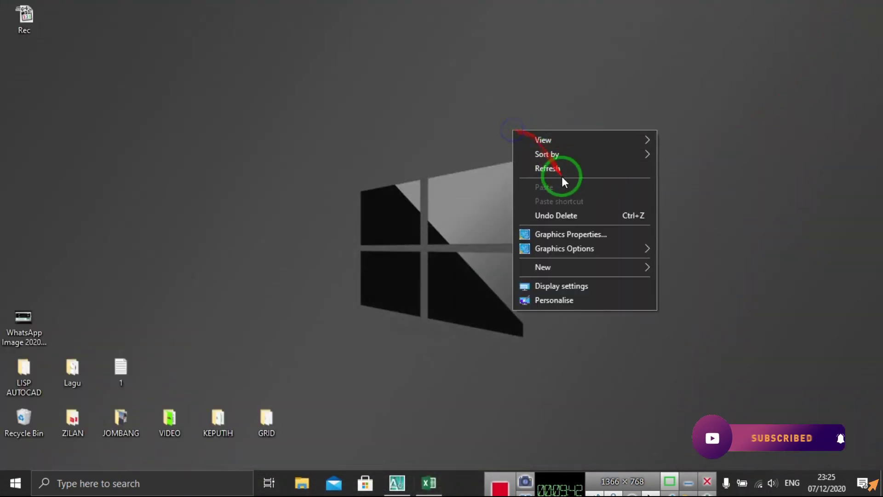
pyautogui.click(561, 170)
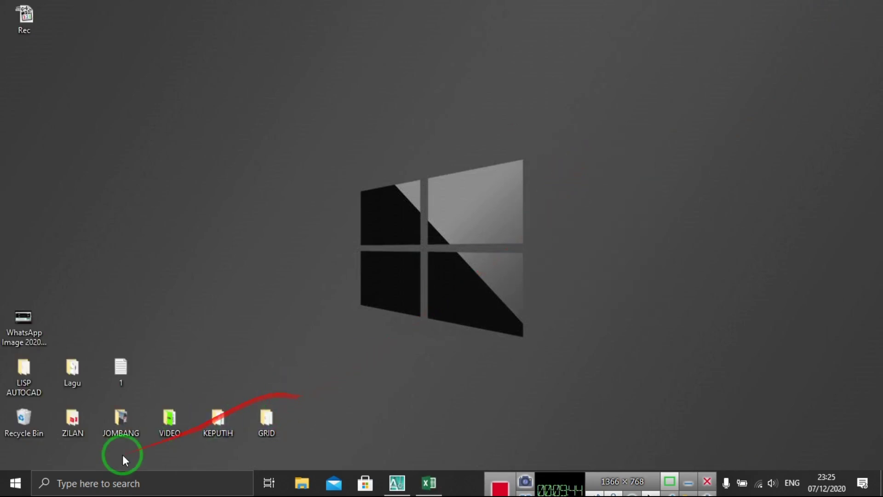